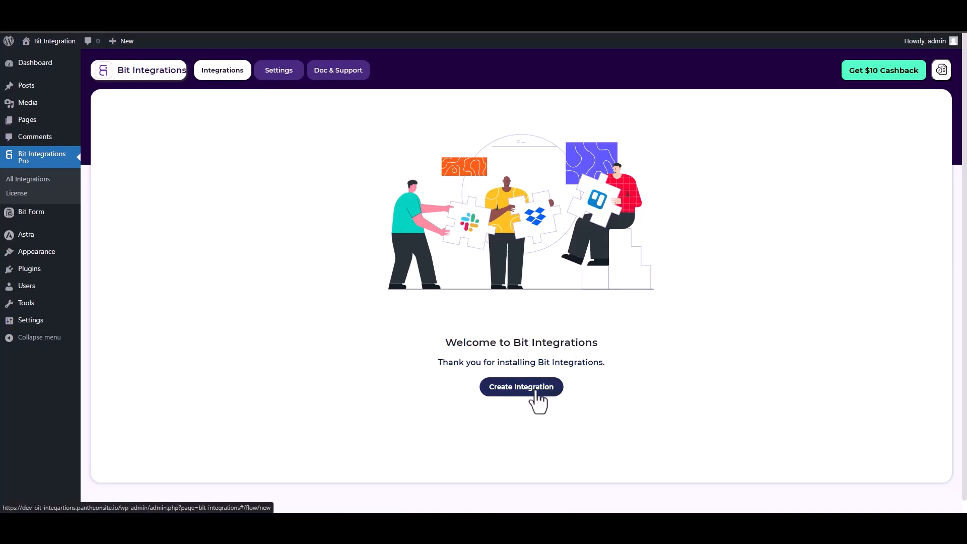
# Search 'sit', pick SiteOrigin Widgets as the trigger, and start fetching a form submission
pyautogui.write('sit')
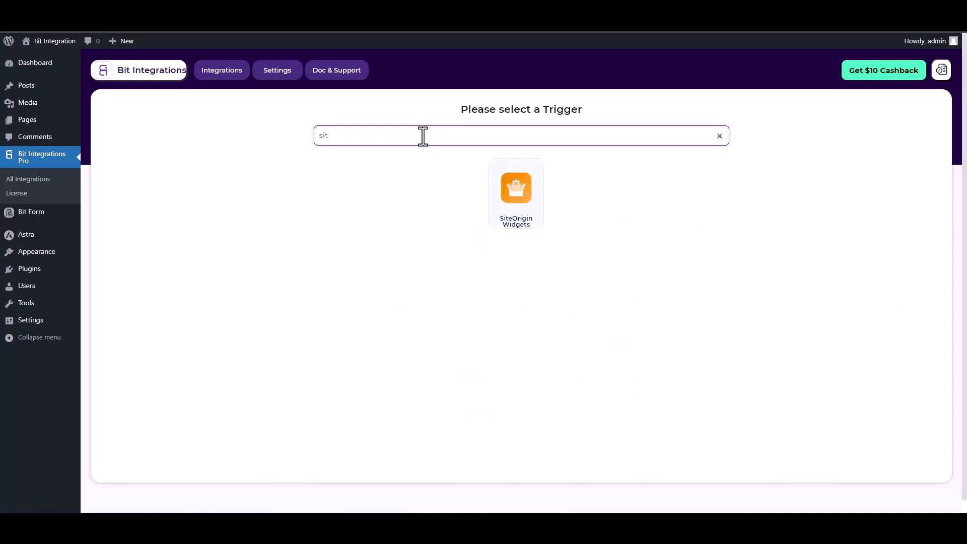
pyautogui.click(524, 220)
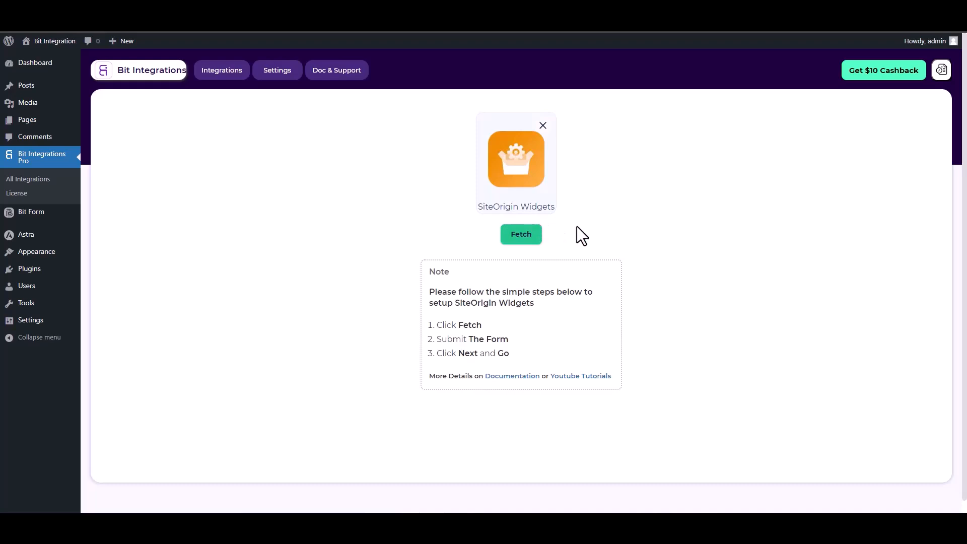
pyautogui.click(518, 240)
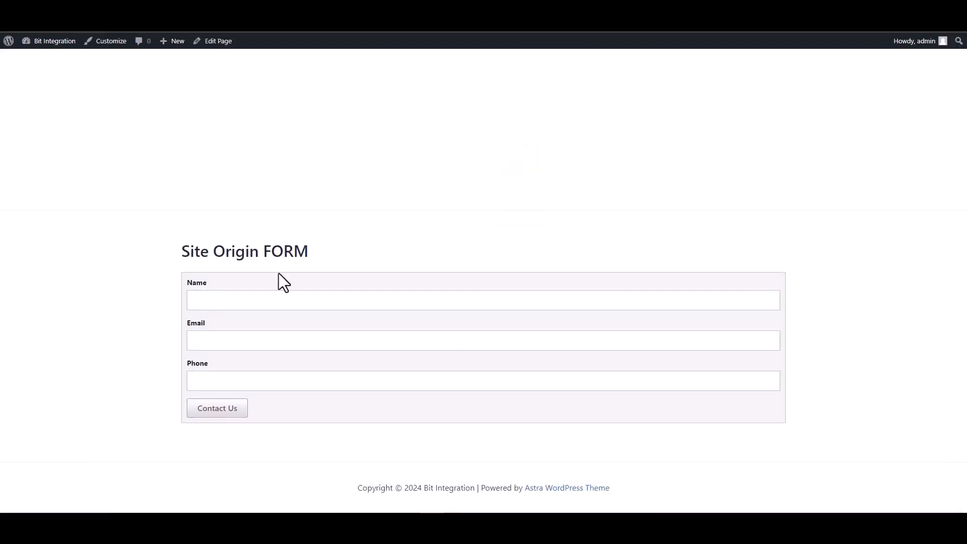
# Fill the Site Origin FORM's Name, Email and Phone fields with test data and submit it
pyautogui.click(323, 300)
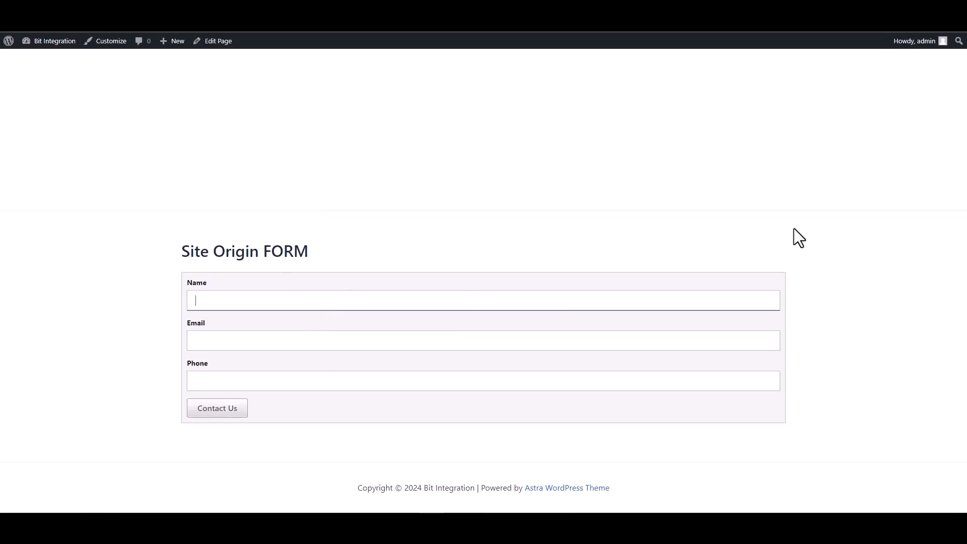
pyautogui.click(650, 339)
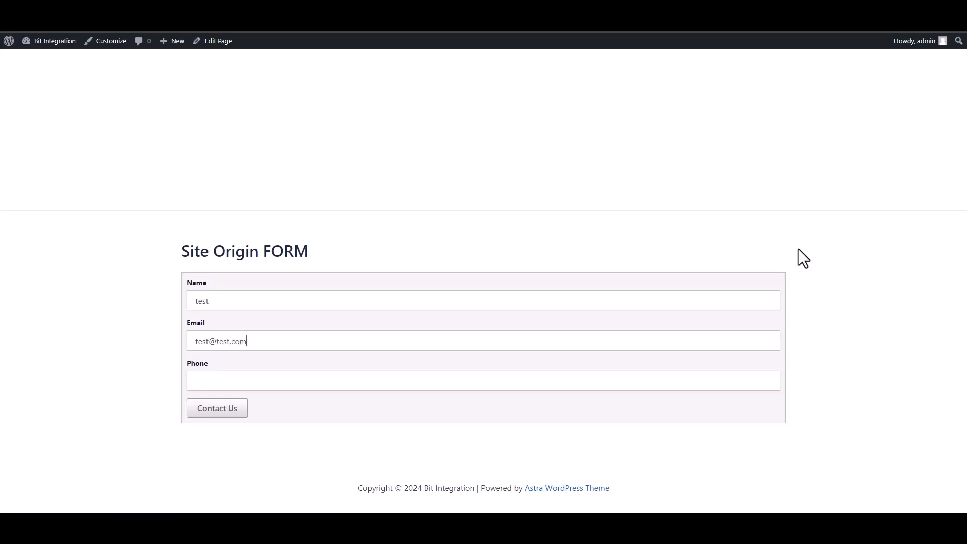
pyautogui.click(664, 386)
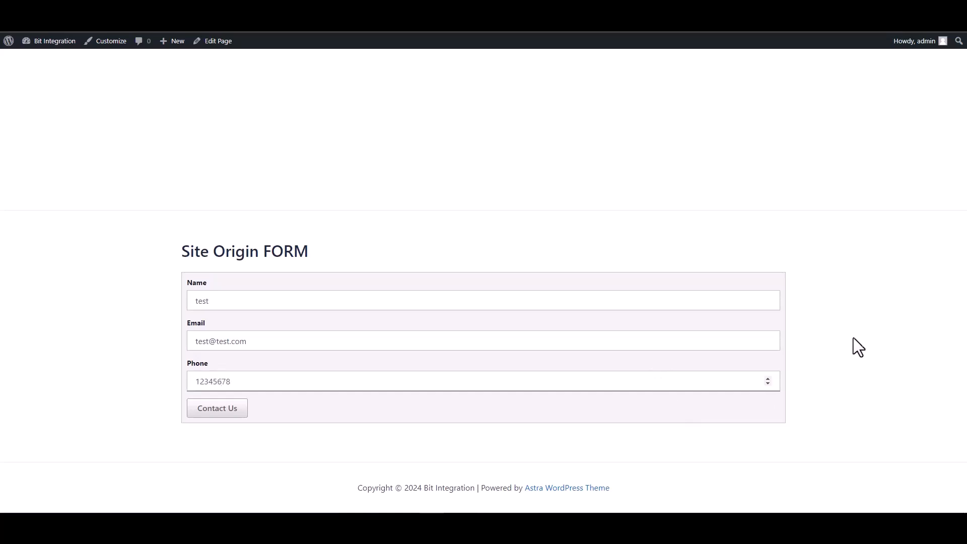
pyautogui.click(222, 407)
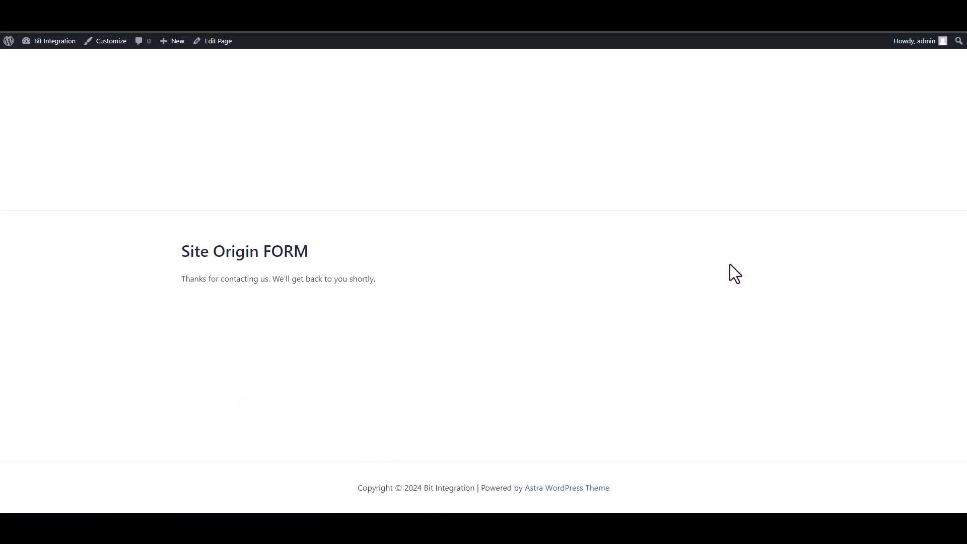
# Back in Bit Integrations, accept the fetched SiteOrigin fields and select WhatsApp as the action
pyautogui.click(55, 30)
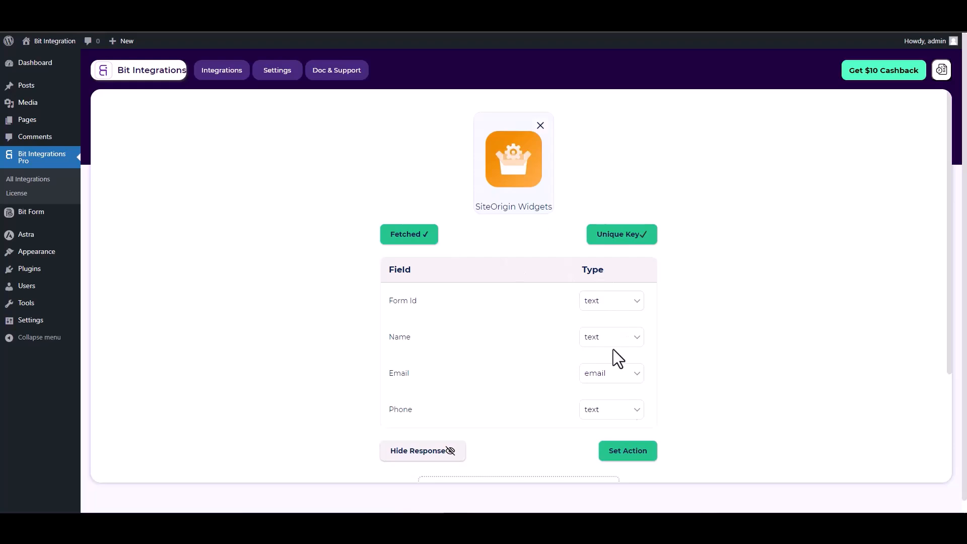
pyautogui.click(627, 456)
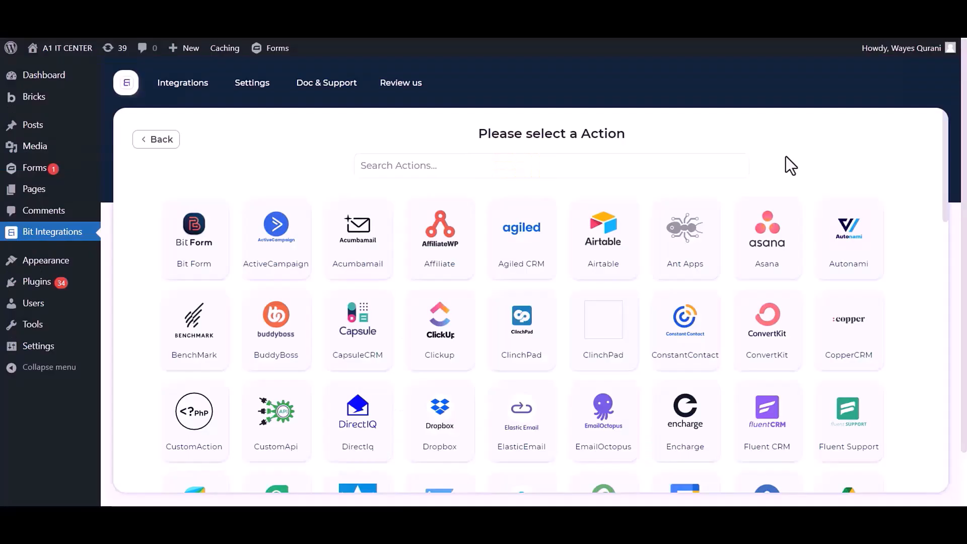
pyautogui.click(657, 157)
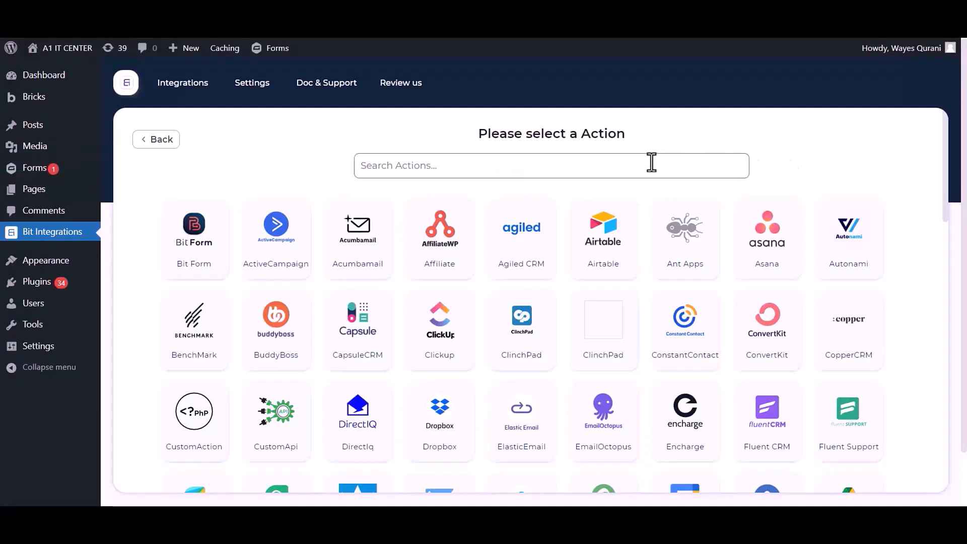
pyautogui.write('Wha')
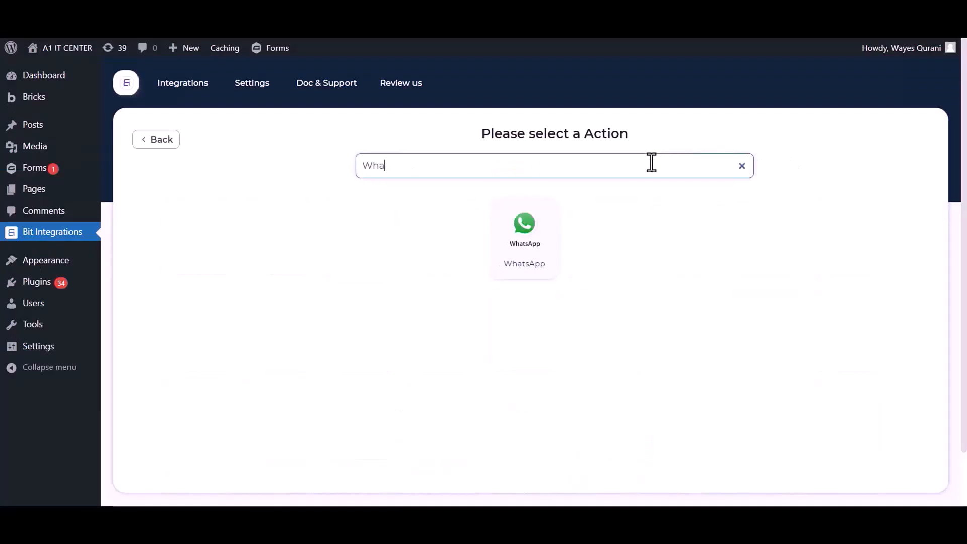
pyautogui.write('tsapp')
pyautogui.click(534, 250)
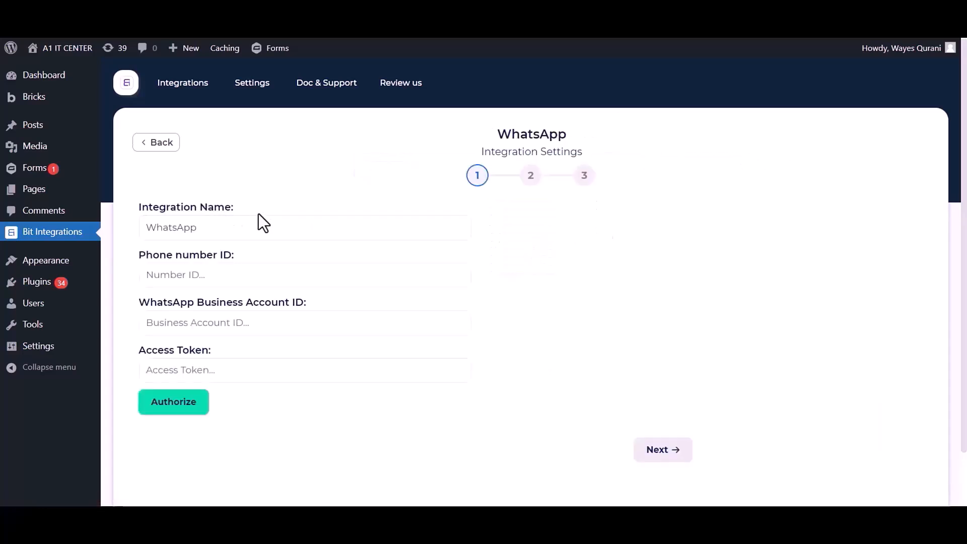
# Highlight the Integration Name, Phone number ID, WhatsApp Business Account ID and Access Token fields
pyautogui.moveTo(257, 206); pyautogui.dragTo(135, 202)
pyautogui.moveTo(198, 223); pyautogui.dragTo(234, 258)
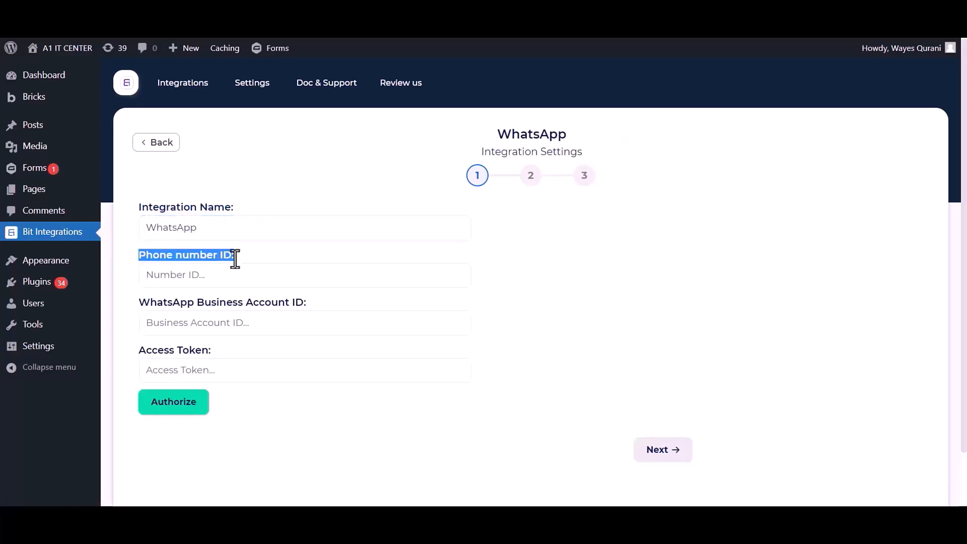
pyautogui.moveTo(134, 301); pyautogui.dragTo(300, 300)
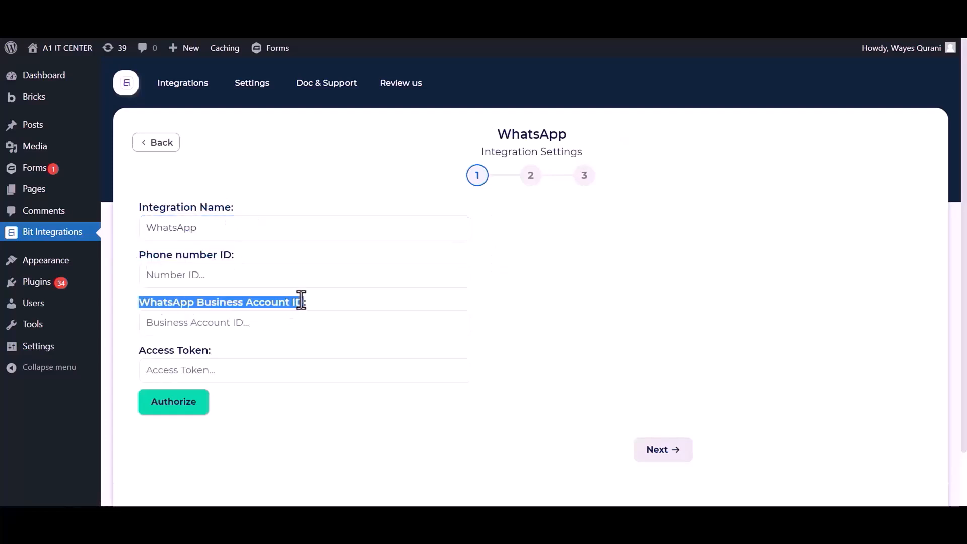
pyautogui.moveTo(139, 349); pyautogui.dragTo(227, 352)
pyautogui.click(306, 409)
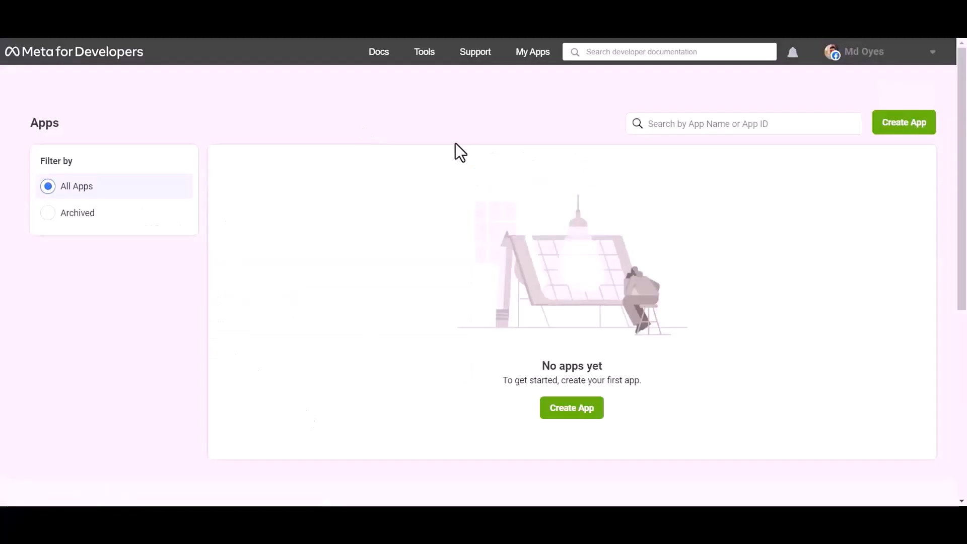
# Start a new Meta app with the Other use case and Business app type
pyautogui.click(906, 125)
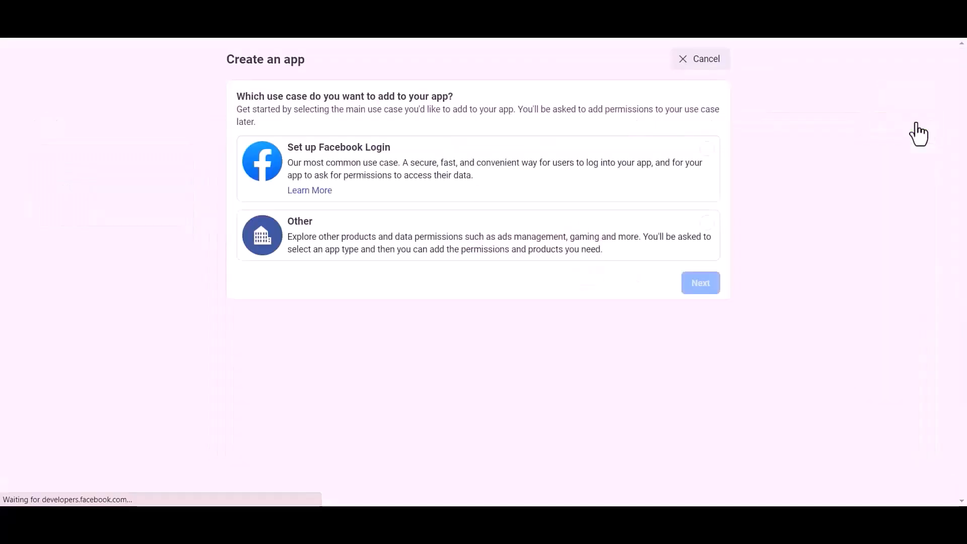
pyautogui.click(505, 278)
pyautogui.click(704, 310)
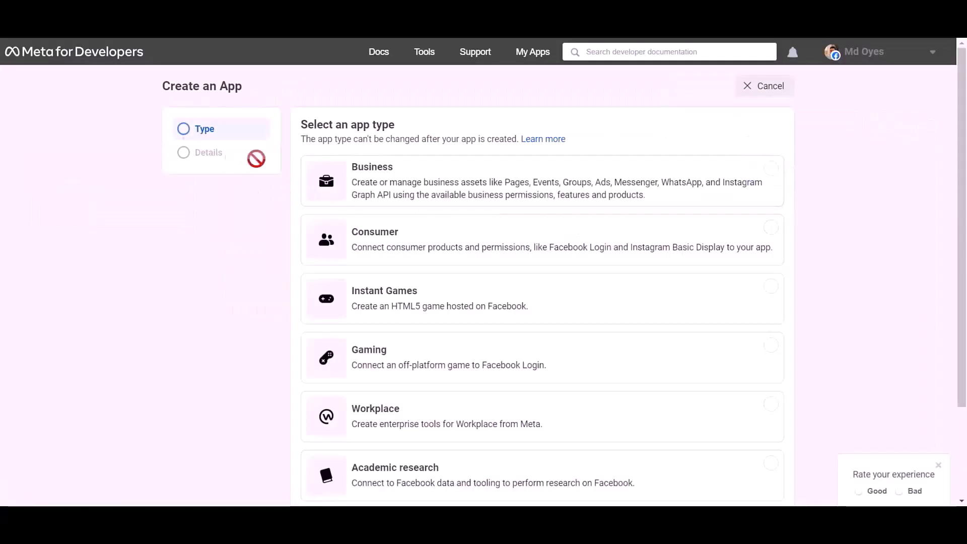
pyautogui.click(447, 192)
pyautogui.scroll(-2, 692, 193)
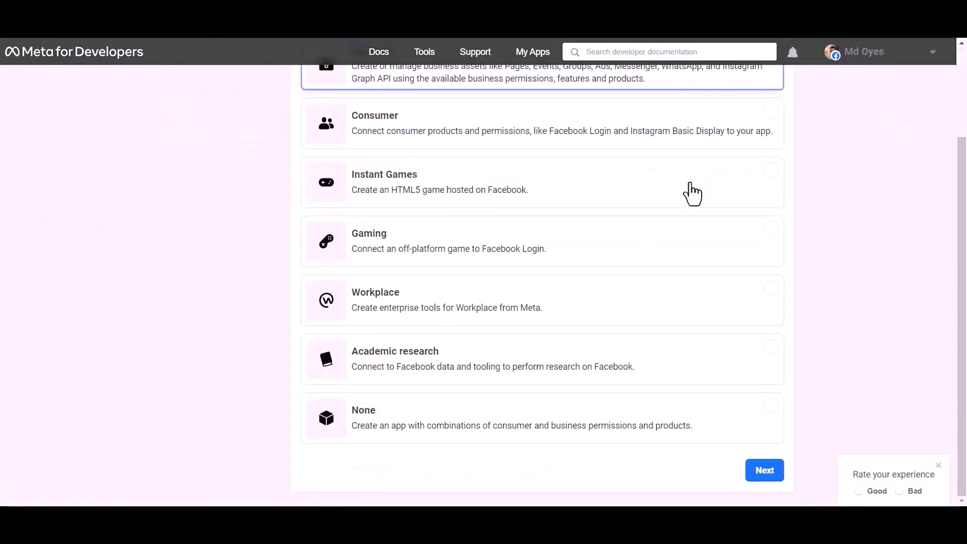
pyautogui.click(762, 474)
# Name the app 'Bit Integrations', create it, and confirm with the saved account password
pyautogui.click(391, 126)
pyautogui.write('Bit')
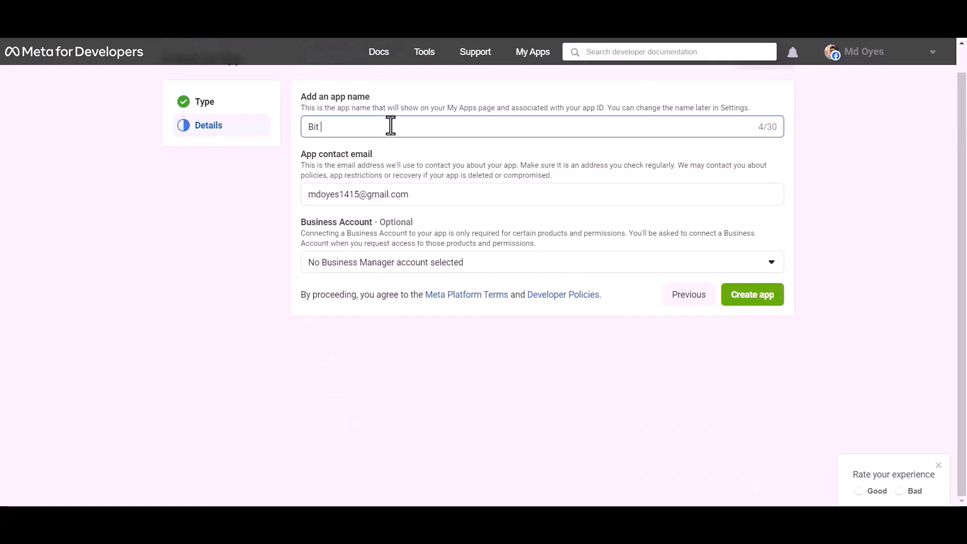
pyautogui.write(' Integrations')
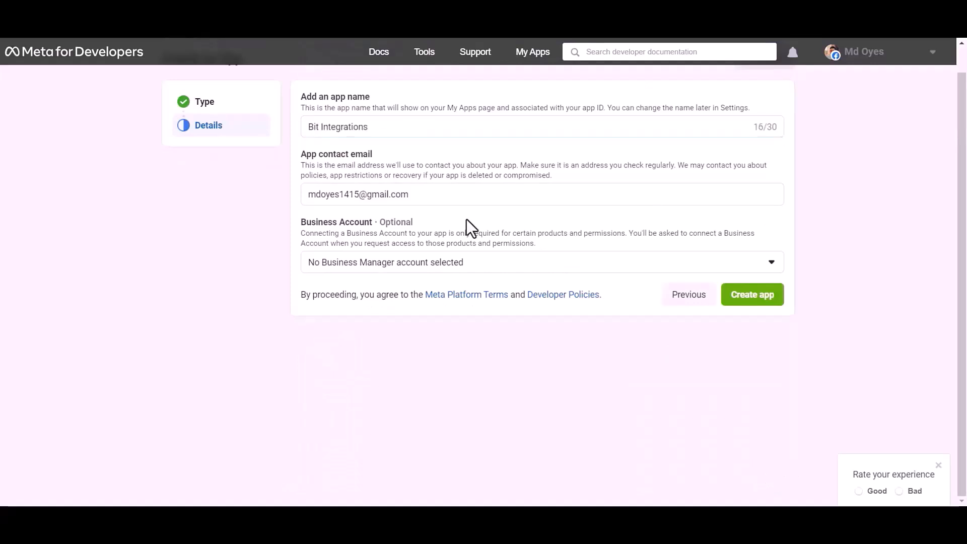
pyautogui.click(752, 297)
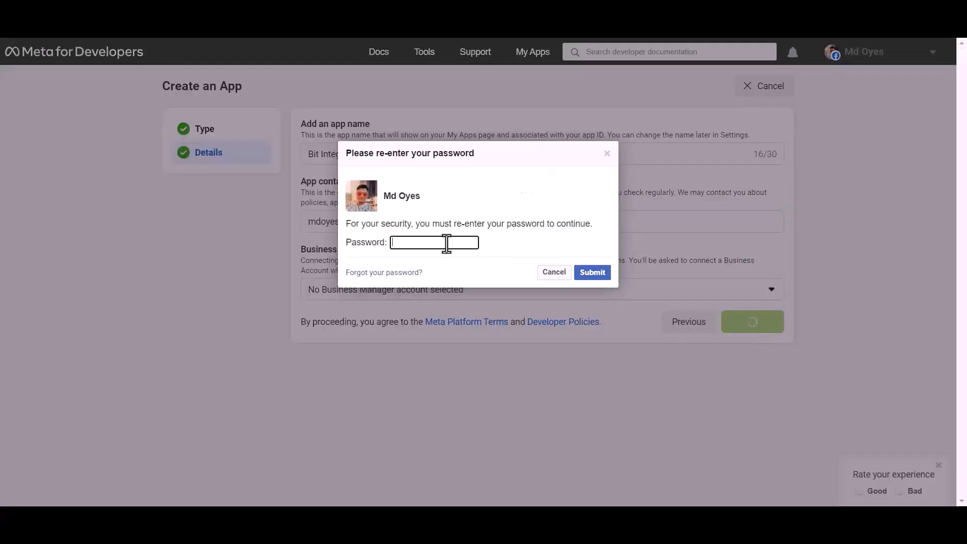
pyautogui.click(444, 243)
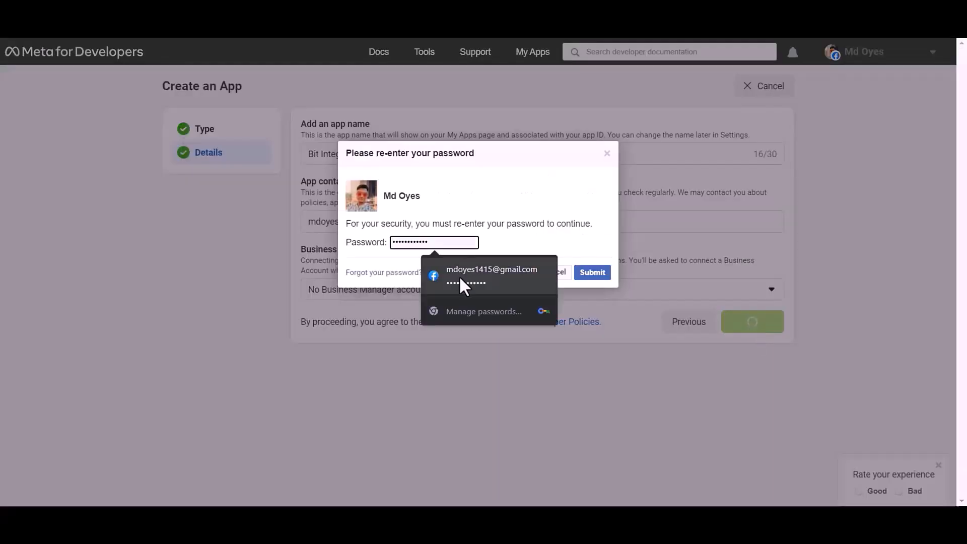
pyautogui.click(458, 276)
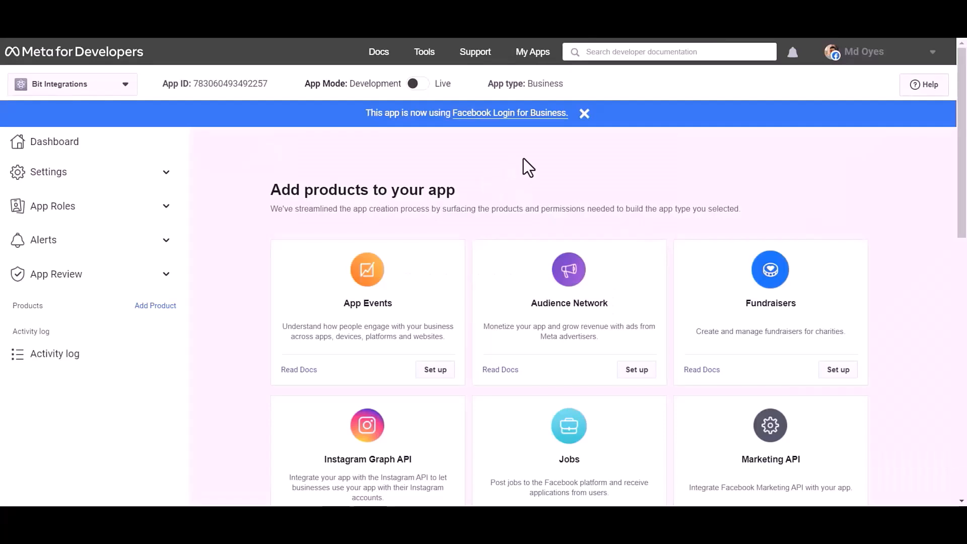
# Set up the WhatsApp product under Test Business and go to its Getting started page
pyautogui.scroll(-10, 524, 158)
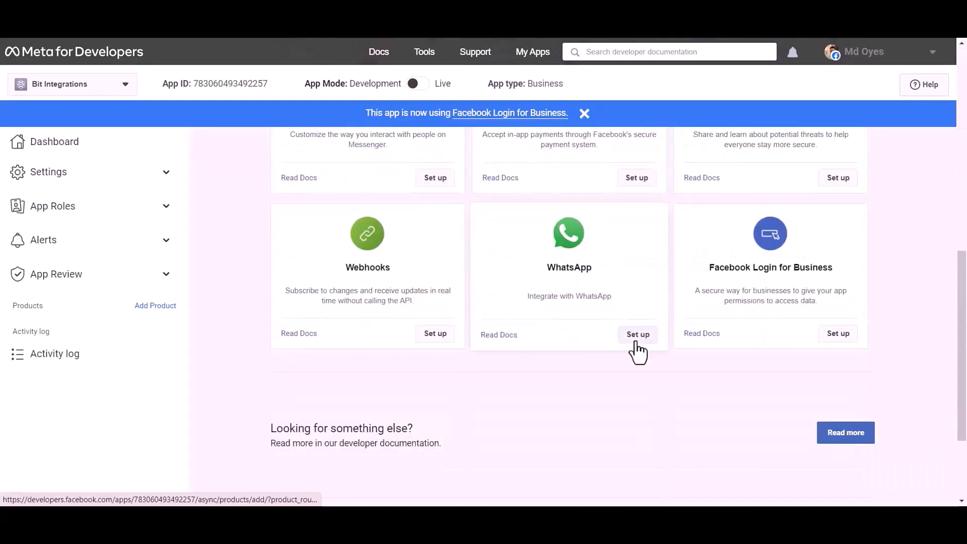
pyautogui.click(638, 336)
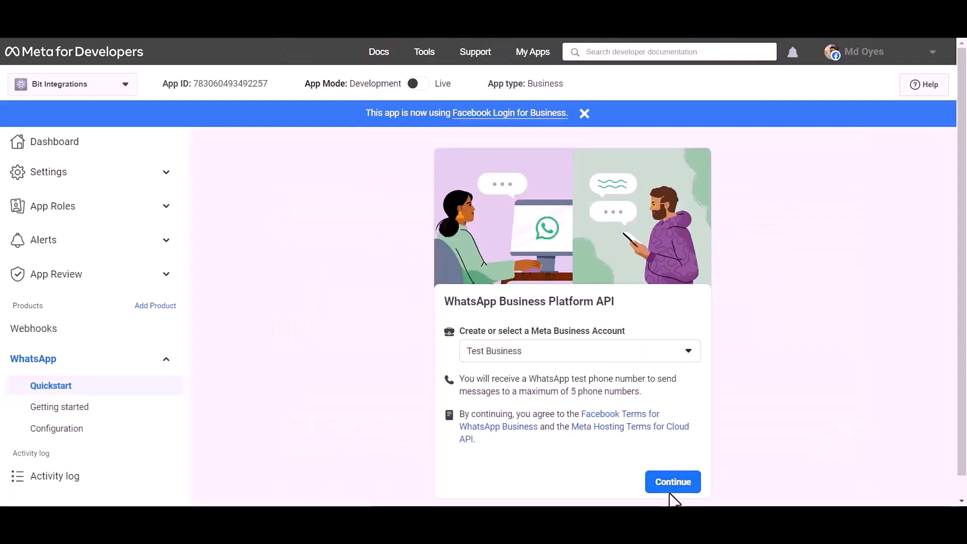
pyautogui.click(673, 482)
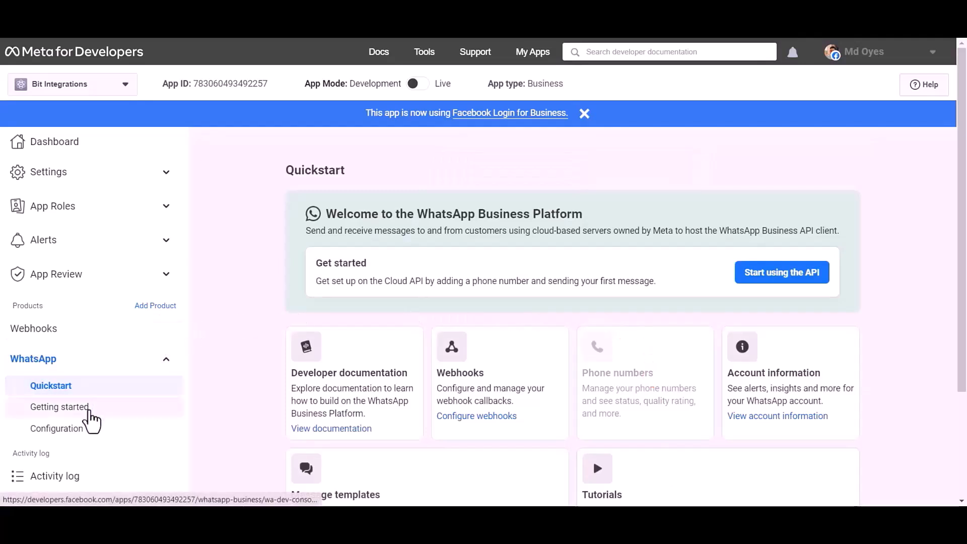
pyautogui.click(89, 409)
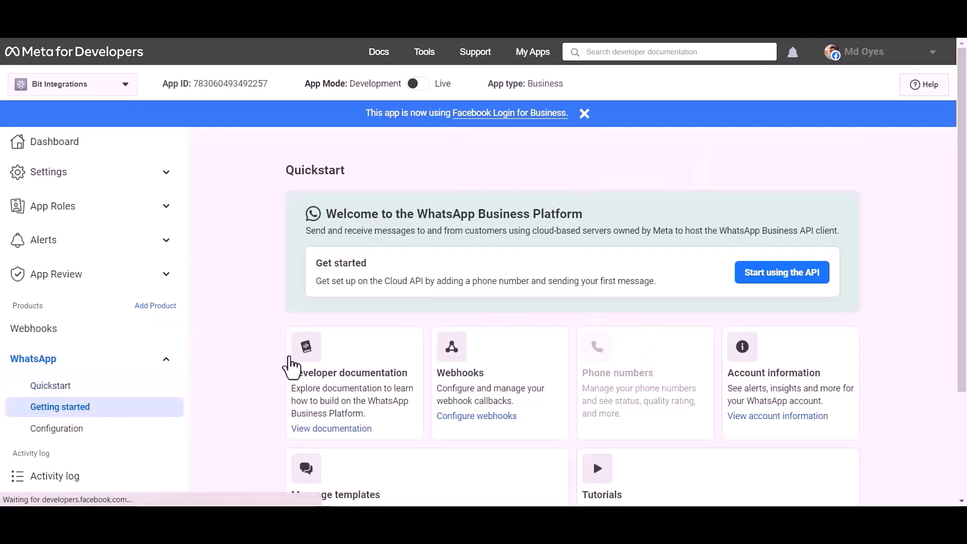
# Highlight the test number's phone number ID and WhatsApp Business Account ID on Getting started
pyautogui.scroll(-1, 416, 294)
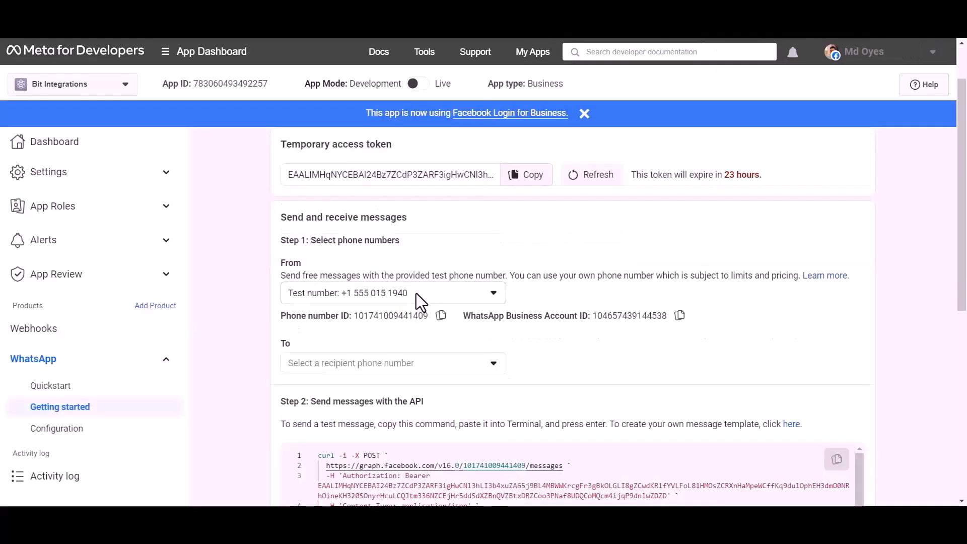
pyautogui.moveTo(276, 316); pyautogui.dragTo(348, 319)
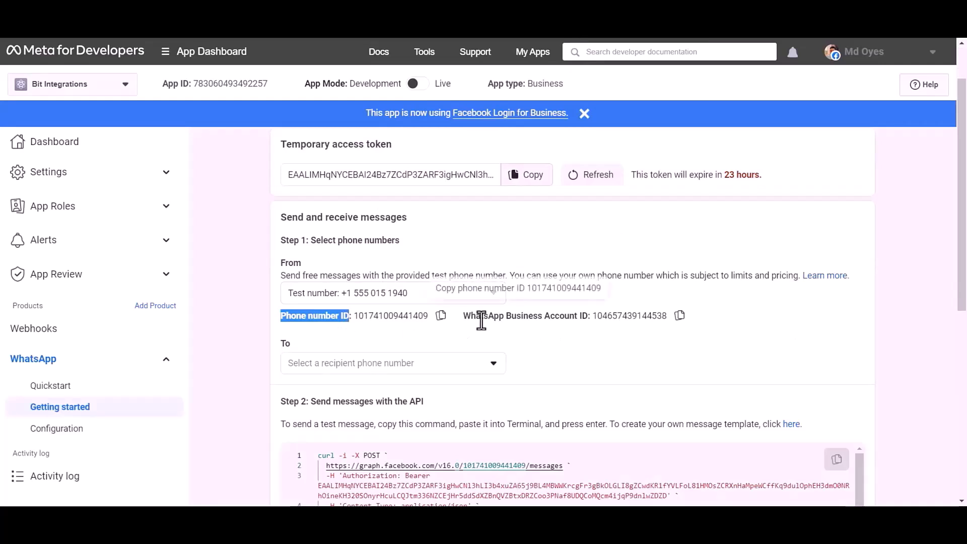
pyautogui.moveTo(460, 316); pyautogui.dragTo(586, 321)
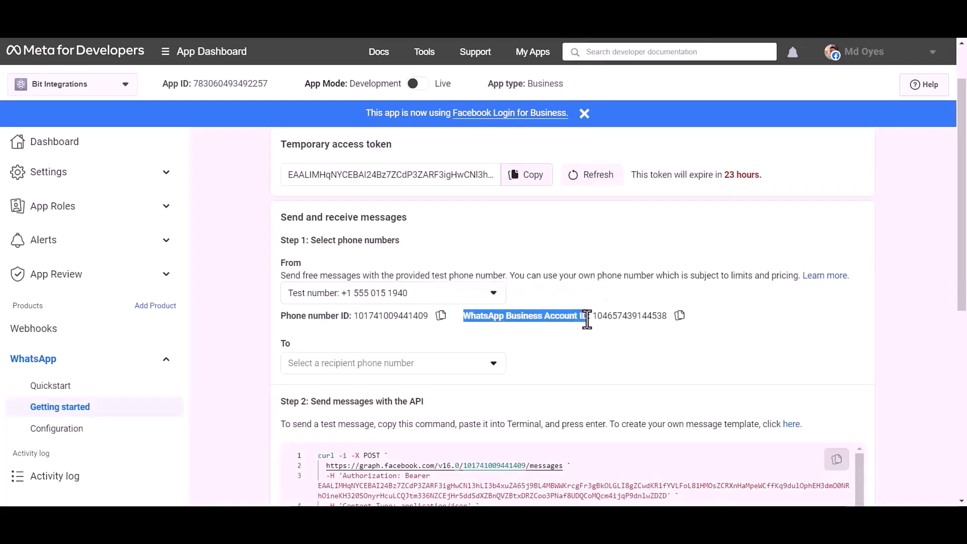
pyautogui.click(635, 337)
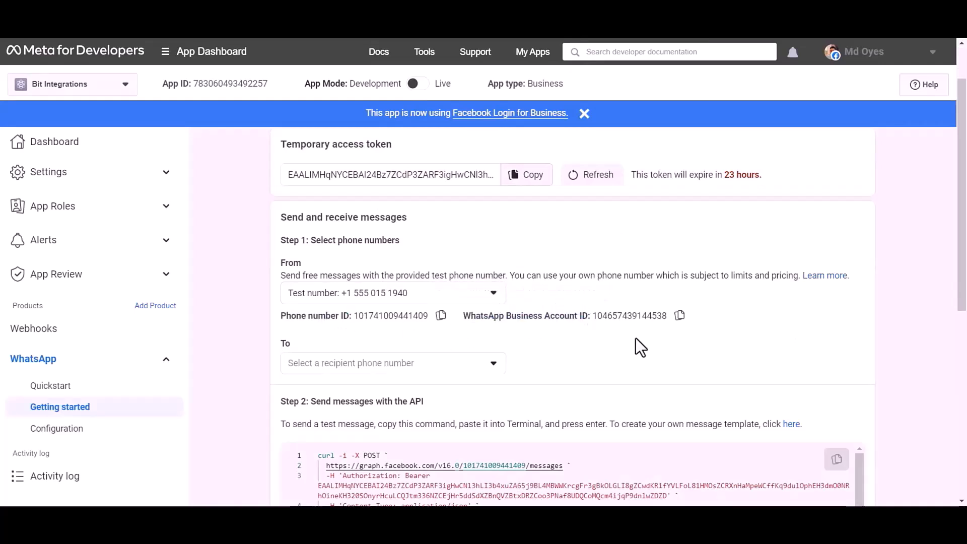
# Copy both IDs into the matching Phone number ID and Business Account ID fields in Bit Integrations
pyautogui.click(440, 316)
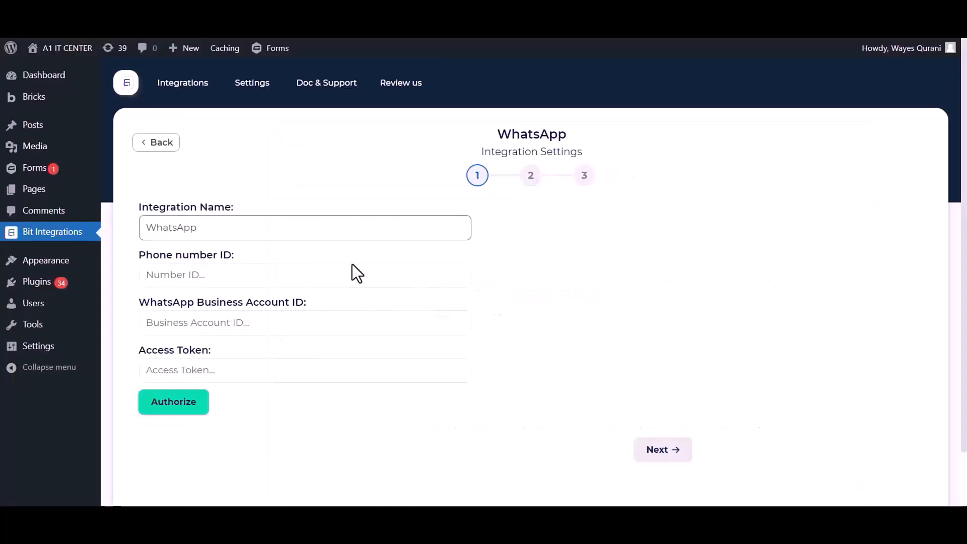
pyautogui.click(312, 285)
pyautogui.hotkey('ctrl', 'v')
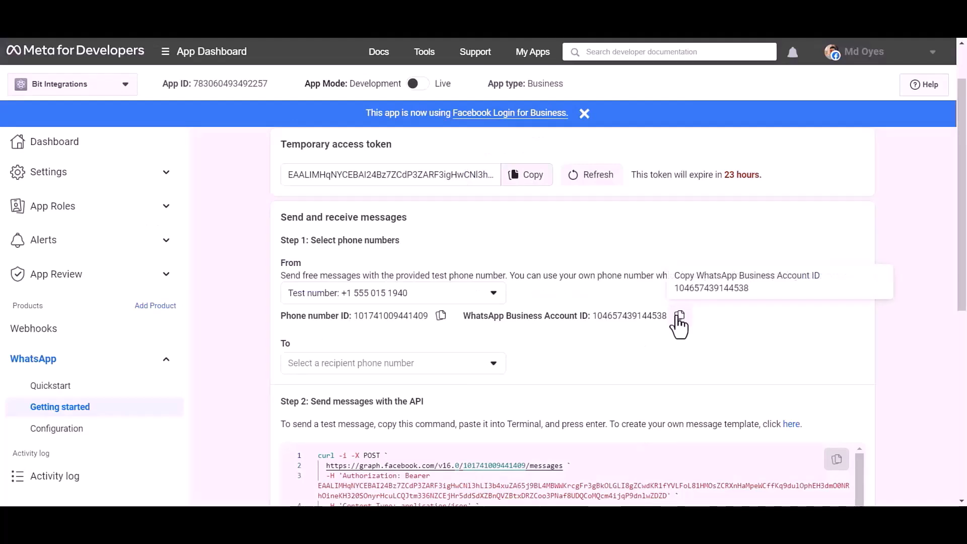
pyautogui.click(678, 316)
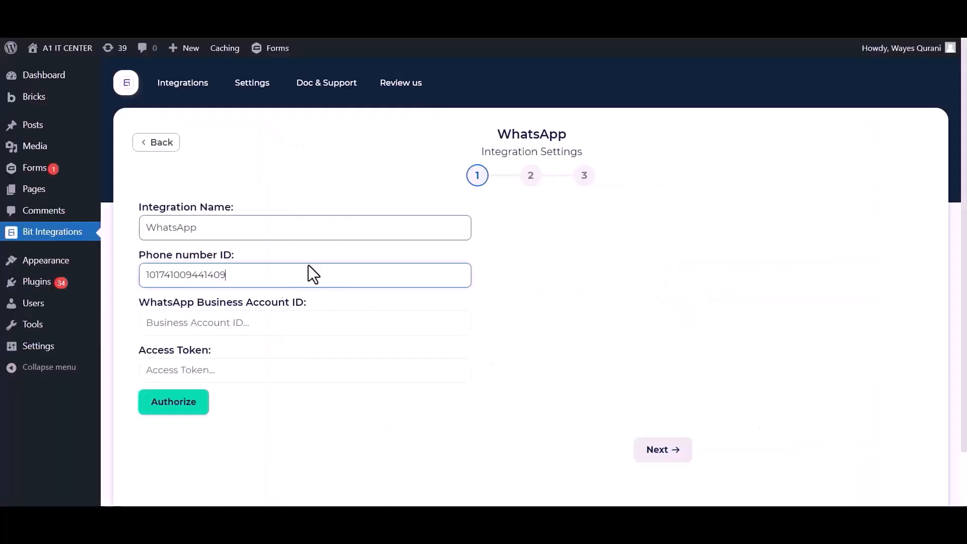
pyautogui.click(263, 322)
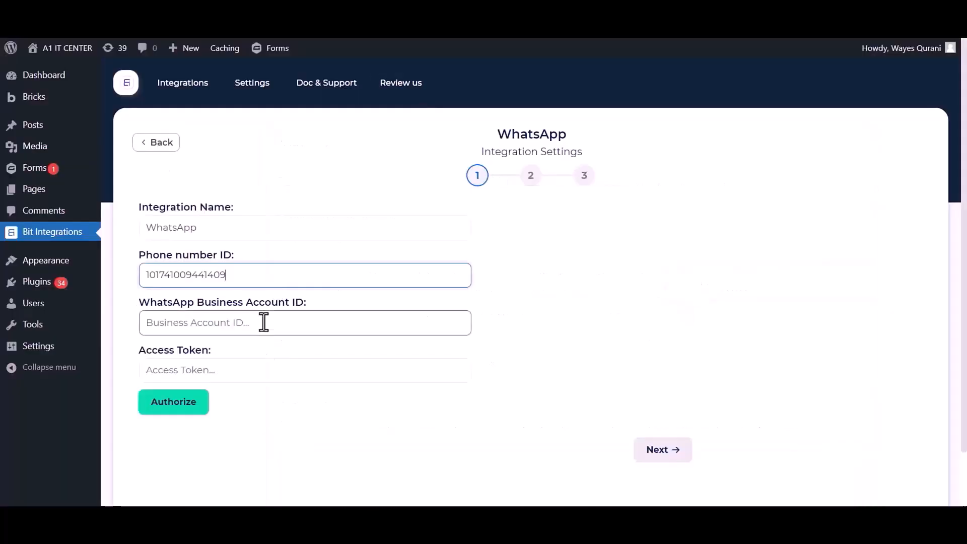
pyautogui.hotkey('ctrl', 'v')
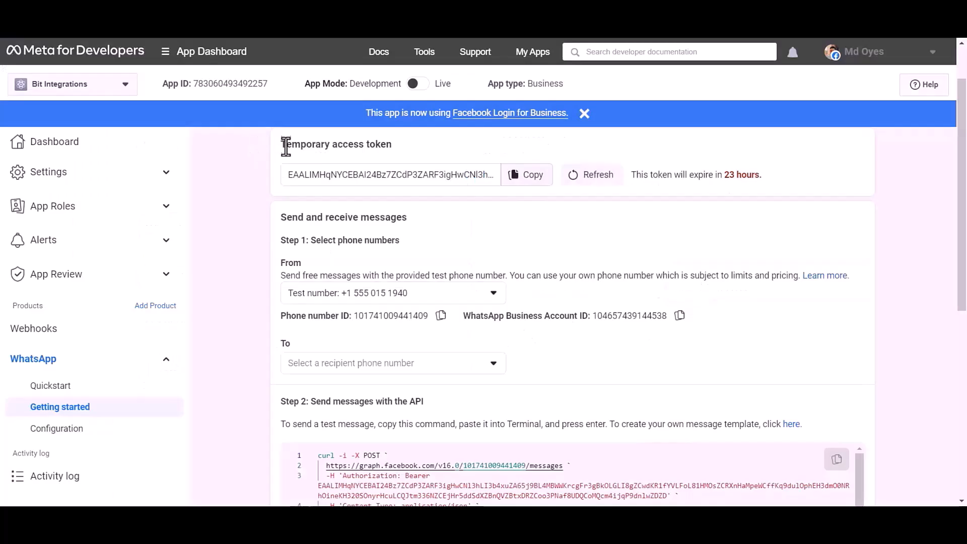
# Highlight the Temporary access token heading and its 23-hour expiry note
pyautogui.moveTo(282, 146); pyautogui.dragTo(401, 149)
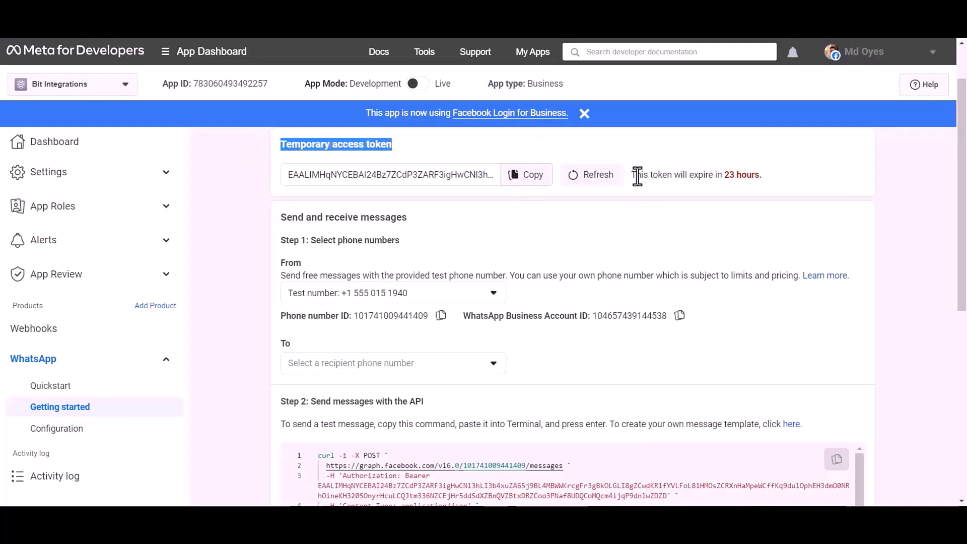
pyautogui.moveTo(634, 174); pyautogui.dragTo(769, 181)
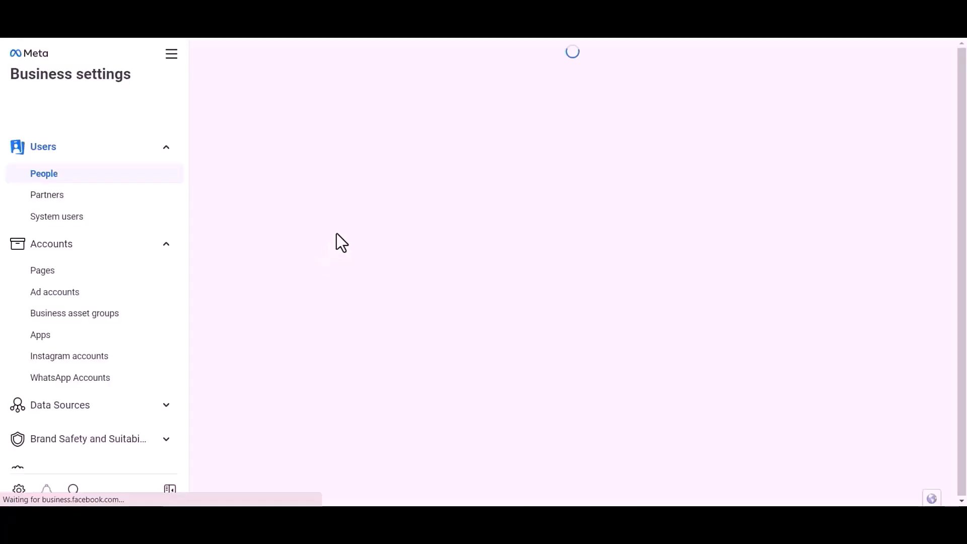
# On System users, try adding an Admin system user named 'q' and dismiss the one-admin limit error
pyautogui.click(69, 222)
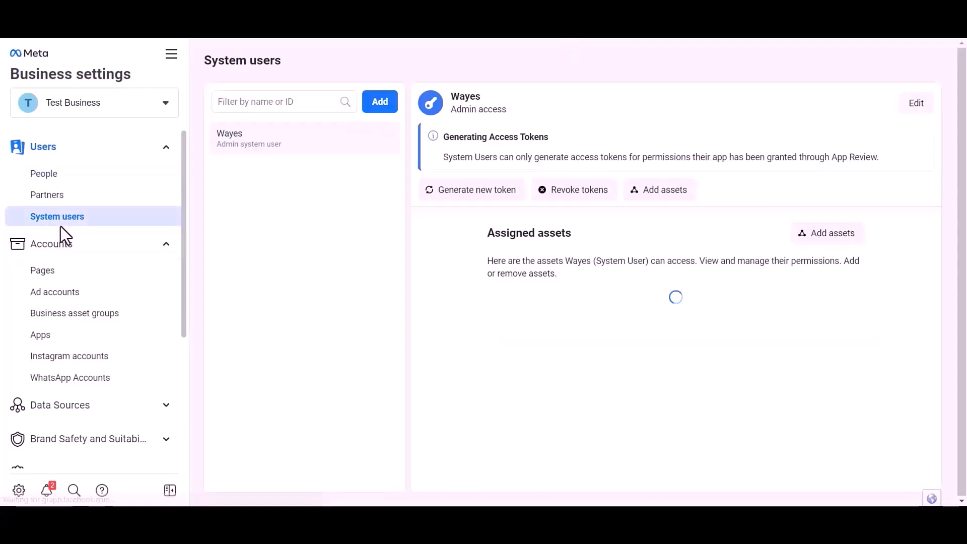
pyautogui.click(379, 104)
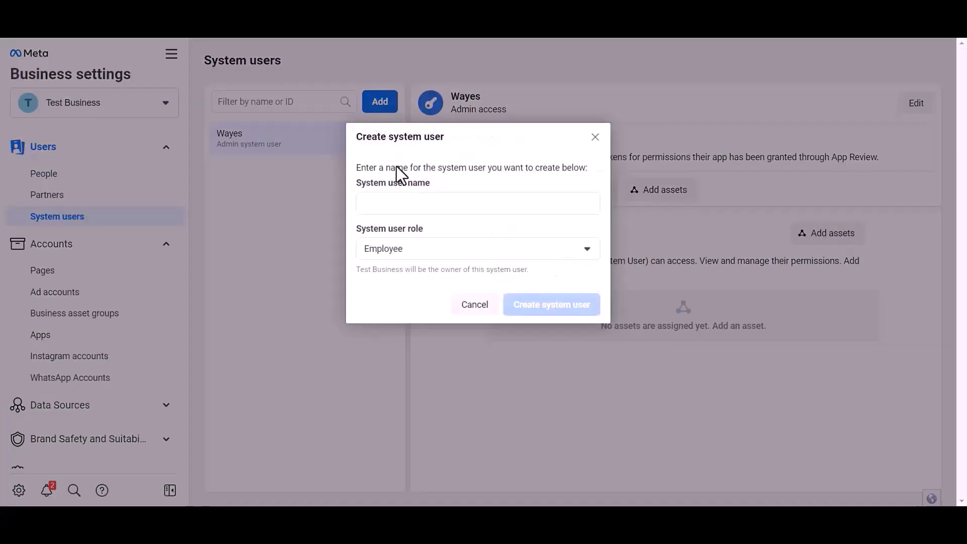
pyautogui.click(398, 201)
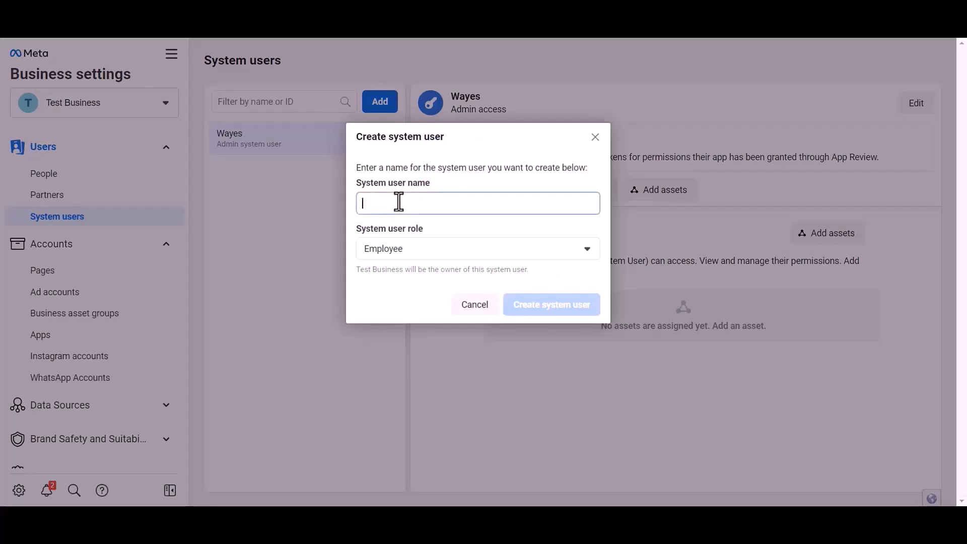
pyautogui.write('q')
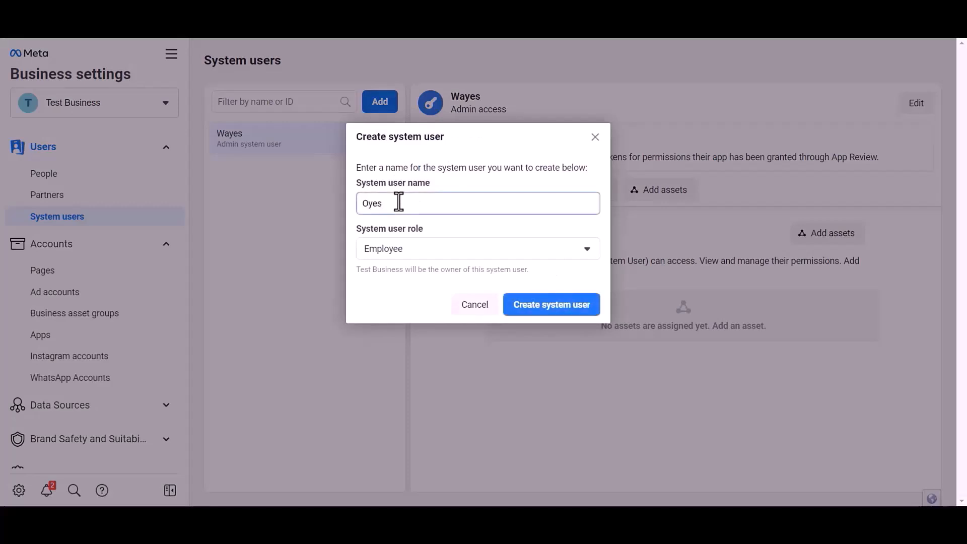
pyautogui.click(398, 248)
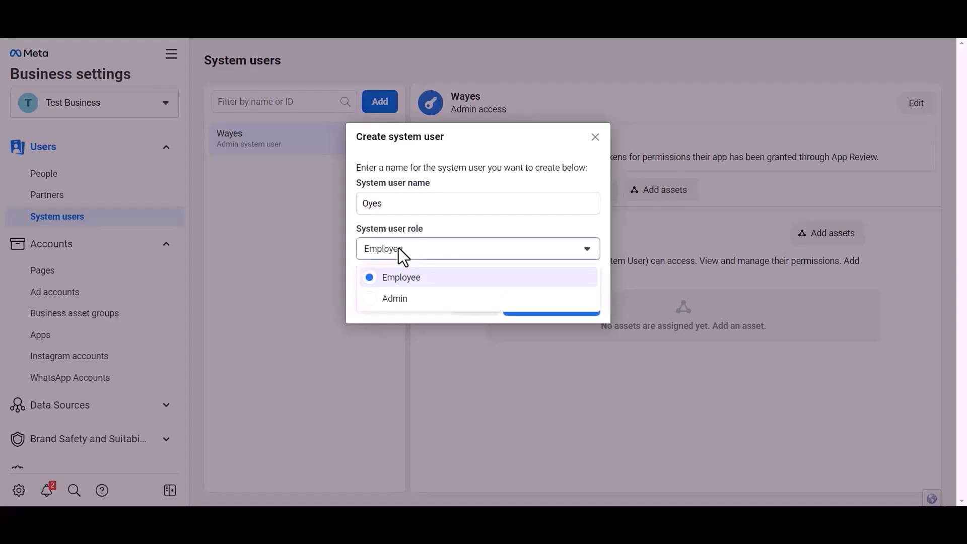
pyautogui.click(393, 300)
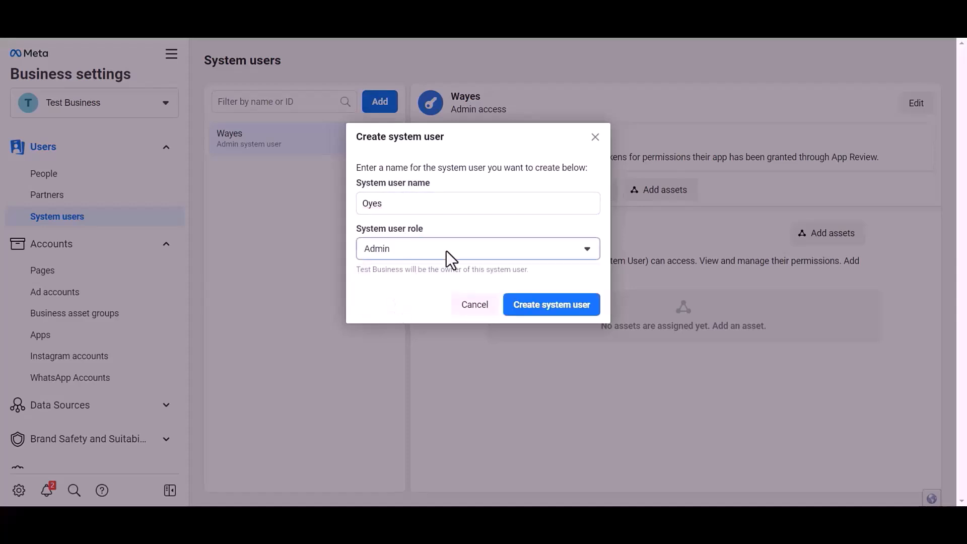
pyautogui.click(568, 306)
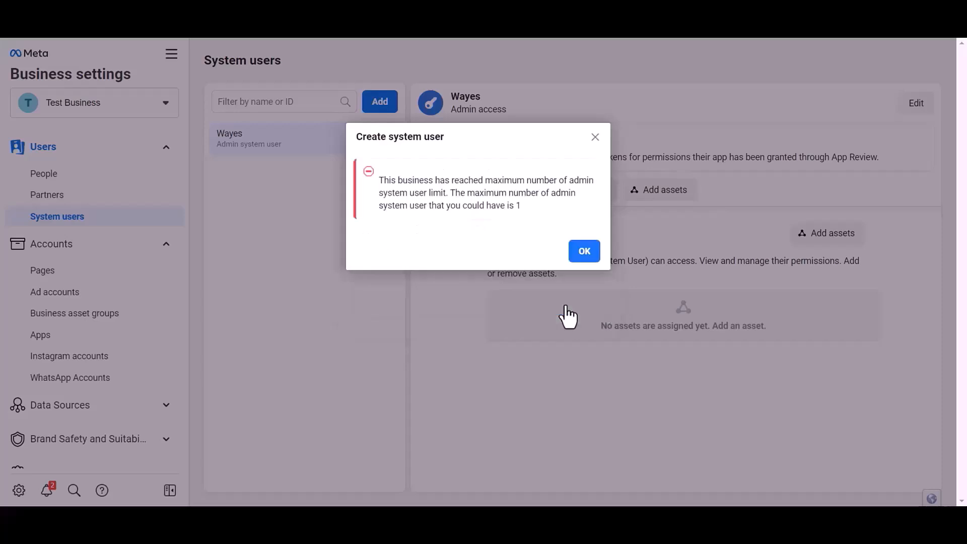
pyautogui.click(584, 255)
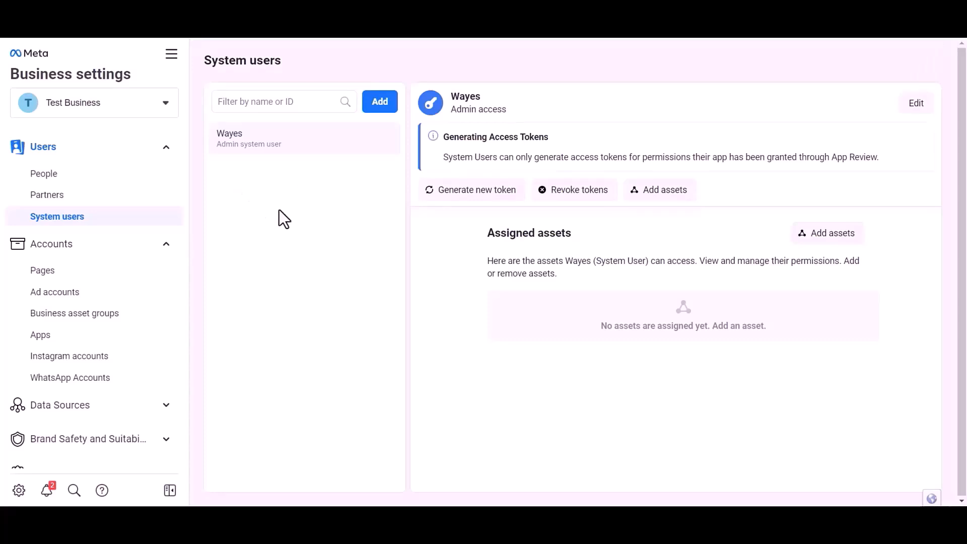
# Assign the Bit Integrations app to the admin system user with Manage app full control and save
pyautogui.click(830, 236)
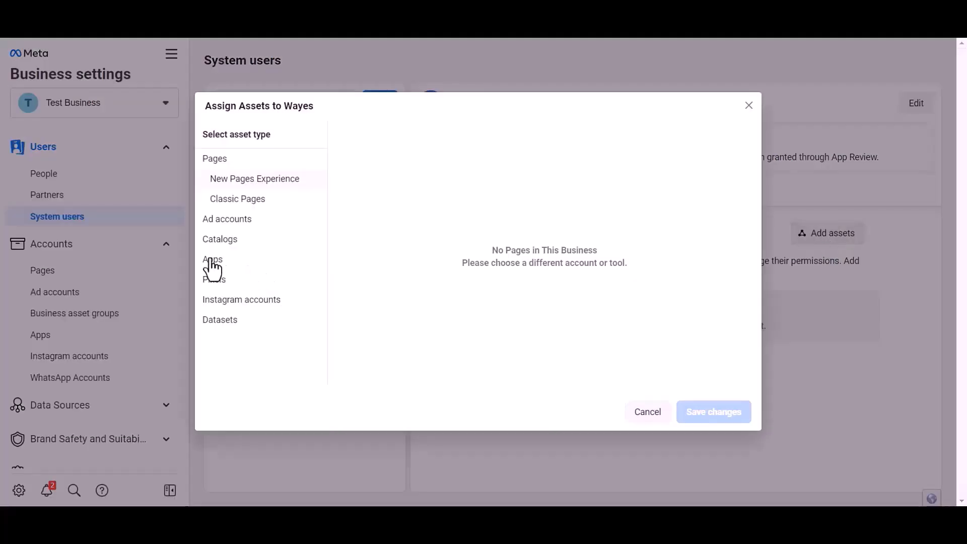
pyautogui.click(207, 260)
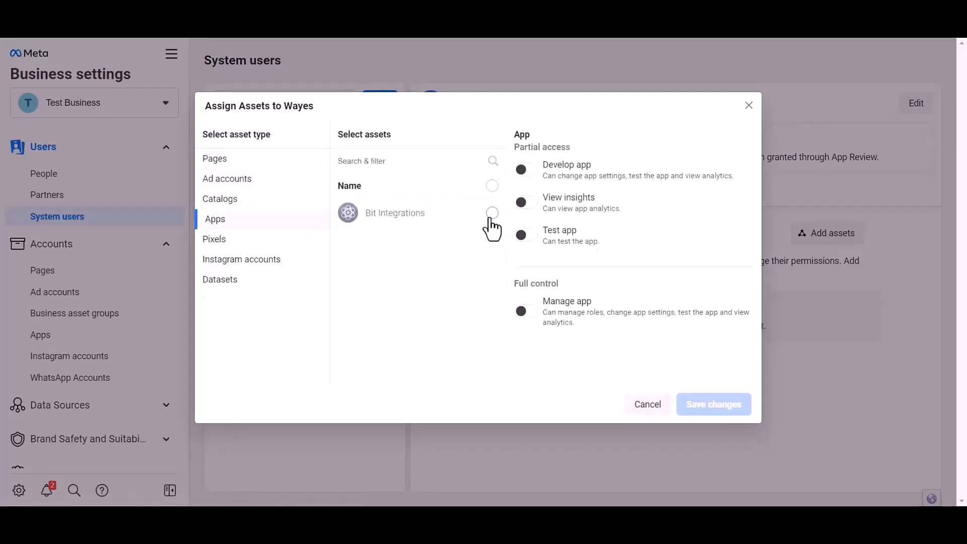
pyautogui.click(491, 213)
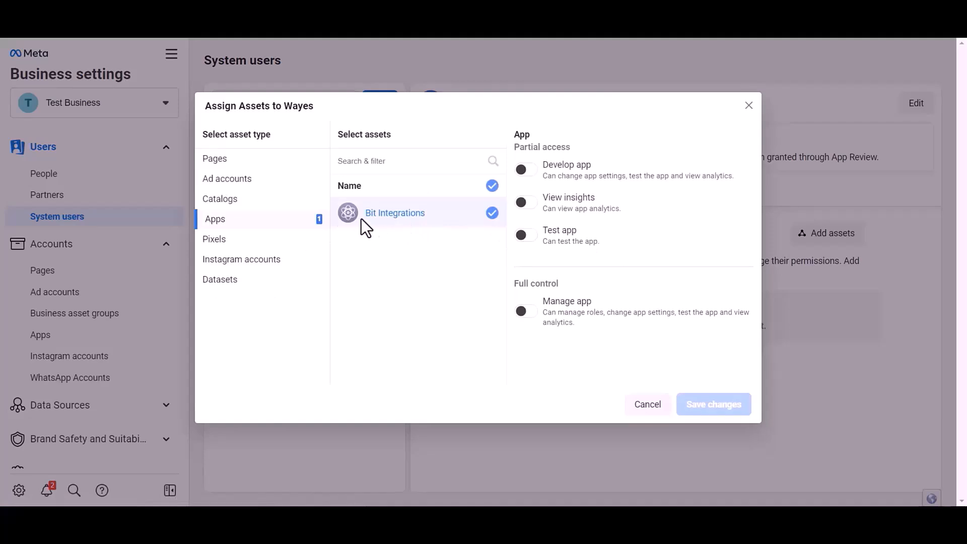
pyautogui.click(524, 312)
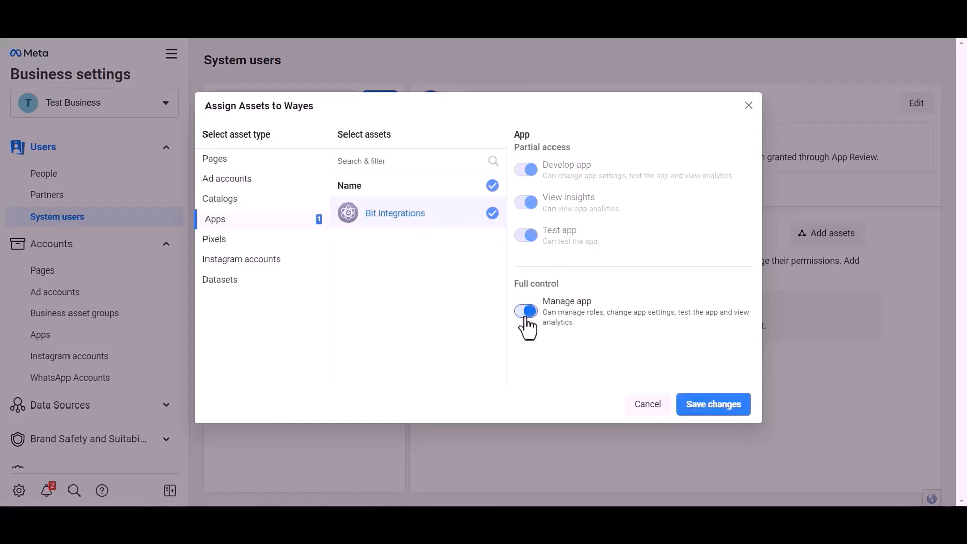
pyautogui.click(715, 408)
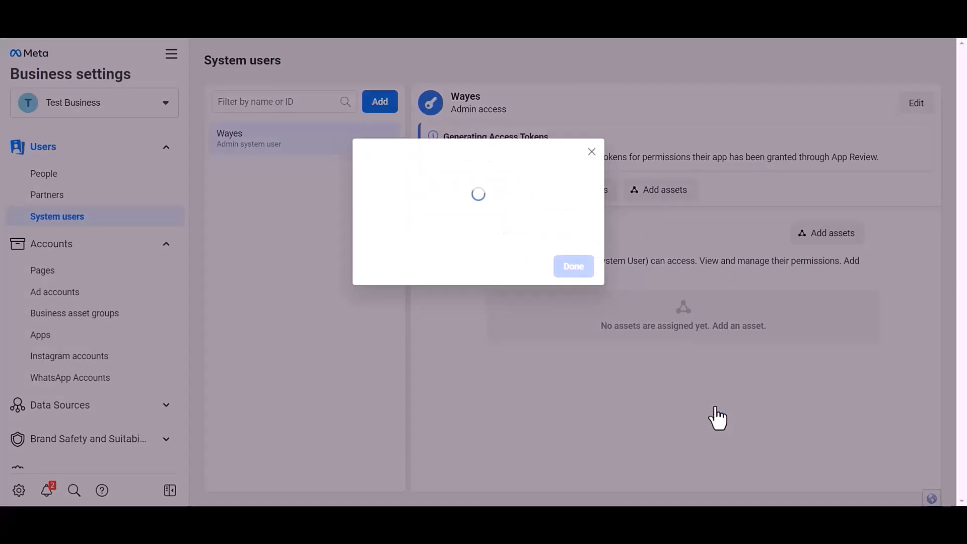
pyautogui.click(574, 242)
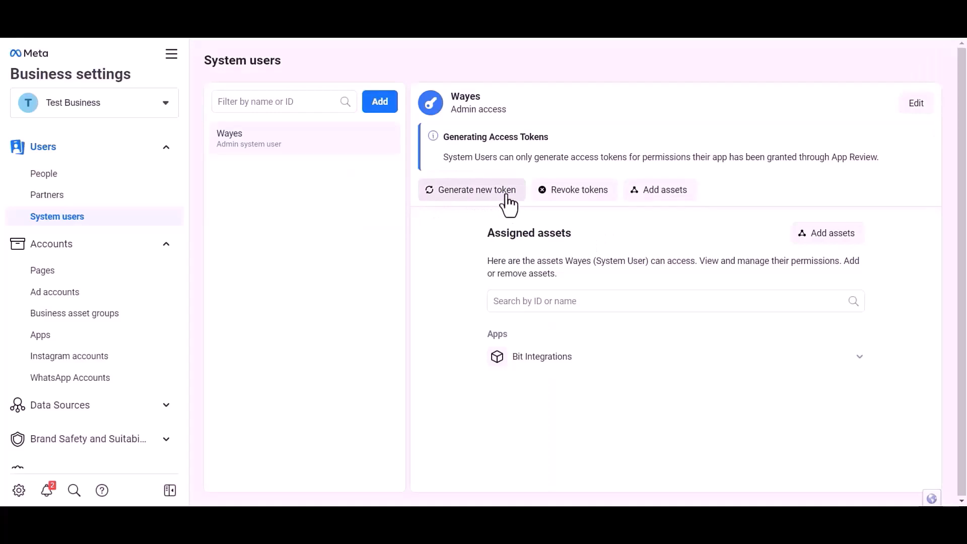
# Start a new access token for the Bit Integrations app with expiration set to Never
pyautogui.click(469, 198)
pyautogui.click(419, 219)
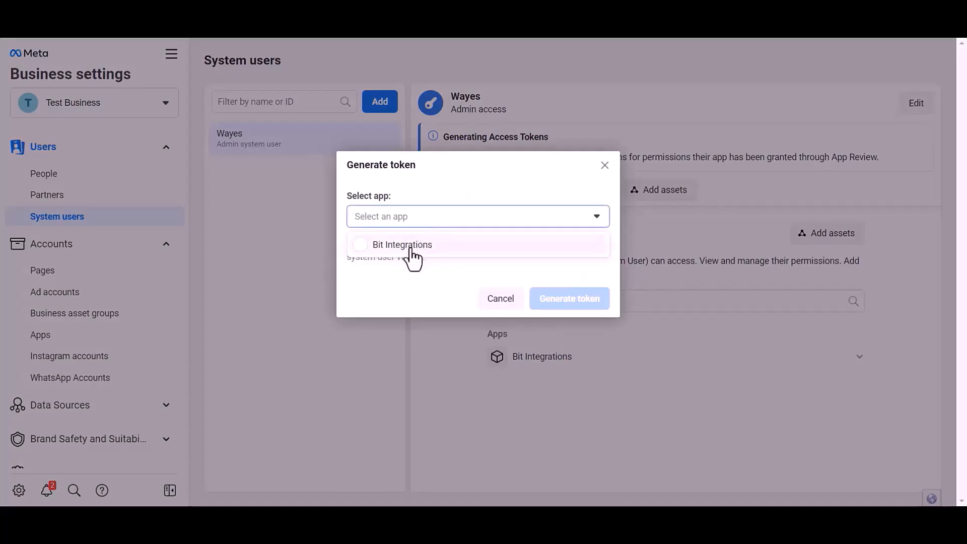
pyautogui.click(412, 245)
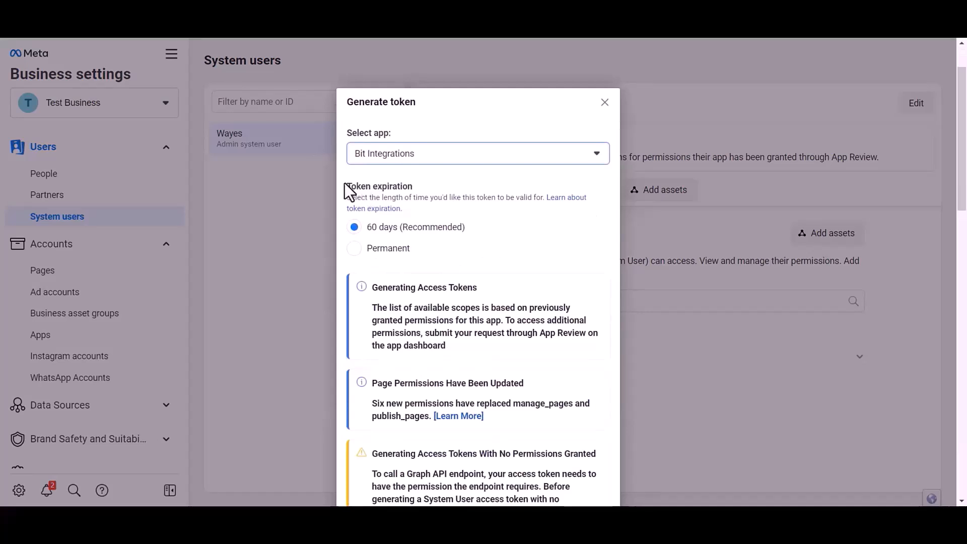
pyautogui.moveTo(345, 183); pyautogui.dragTo(411, 184)
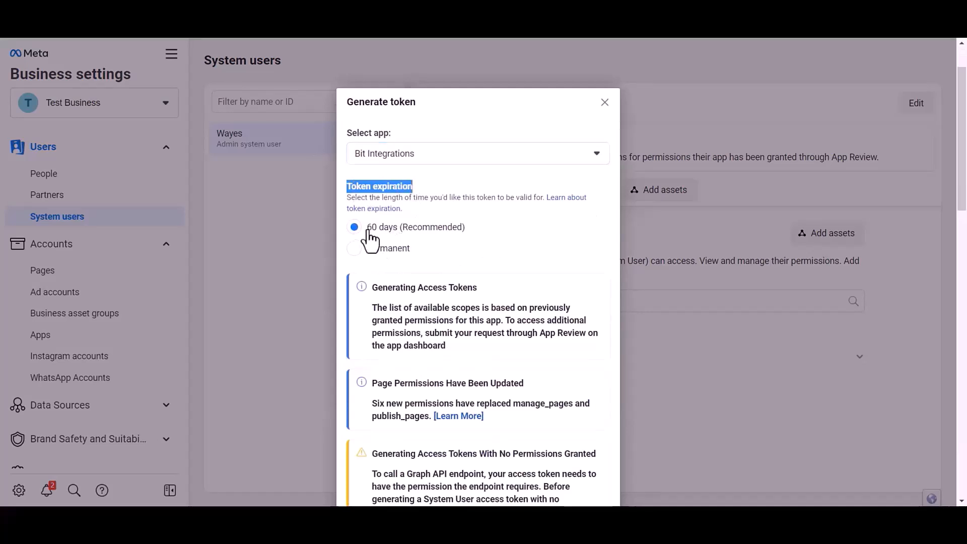
pyautogui.moveTo(464, 227); pyautogui.dragTo(368, 228)
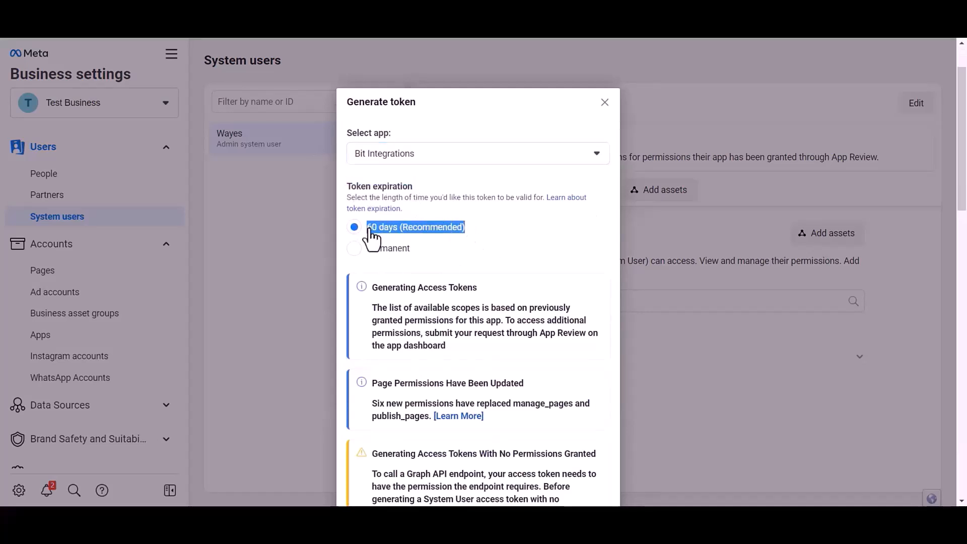
pyautogui.click(356, 248)
# Grant whatsapp_business_messaging and whatsapp_business_management permissions and generate the token
pyautogui.scroll(-2, 468, 206)
pyautogui.scroll(-6, 467, 204)
pyautogui.scroll(-3, 522, 319)
pyautogui.moveTo(347, 114); pyautogui.dragTo(448, 122)
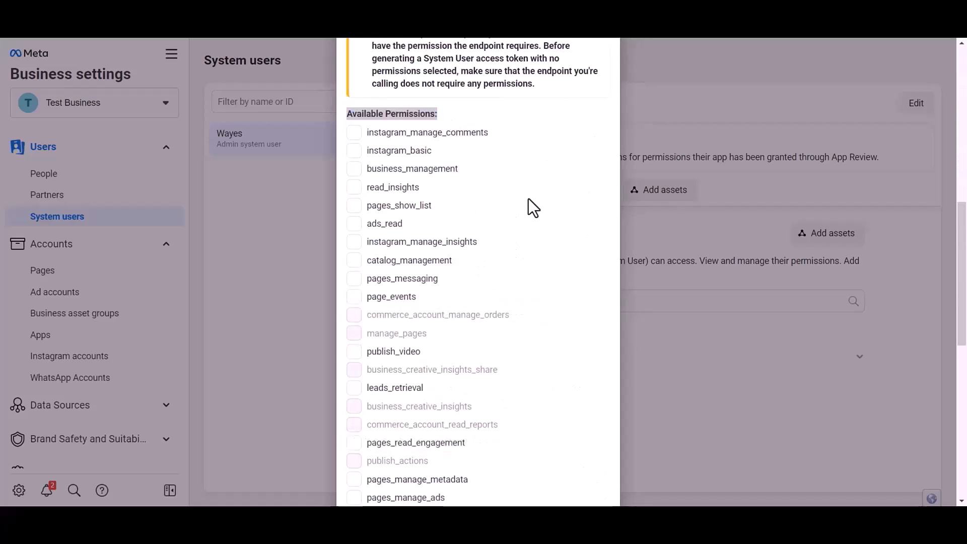
pyautogui.click(414, 113)
pyautogui.moveTo(346, 113); pyautogui.dragTo(464, 104)
pyautogui.scroll(-4, 487, 226)
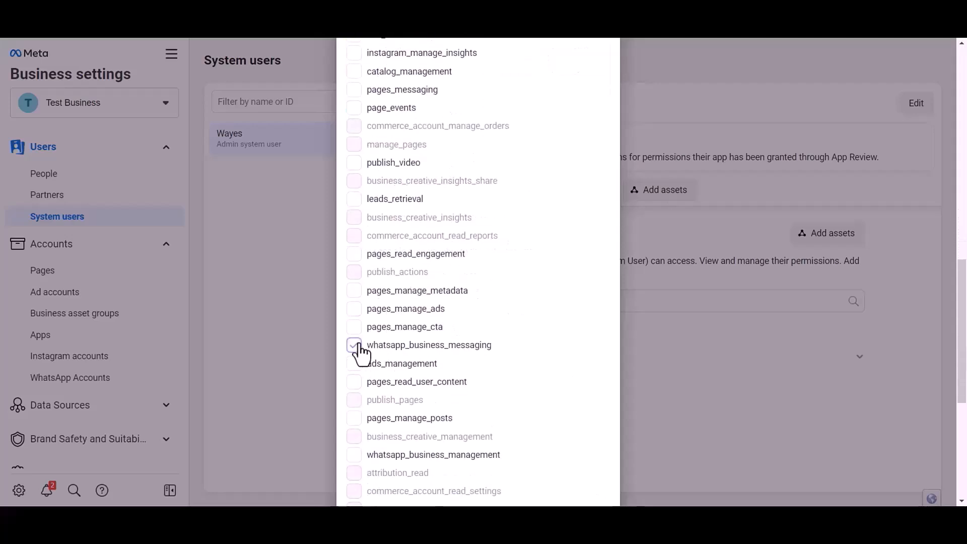
pyautogui.scroll(-1, 430, 336)
pyautogui.scroll(-5, 499, 361)
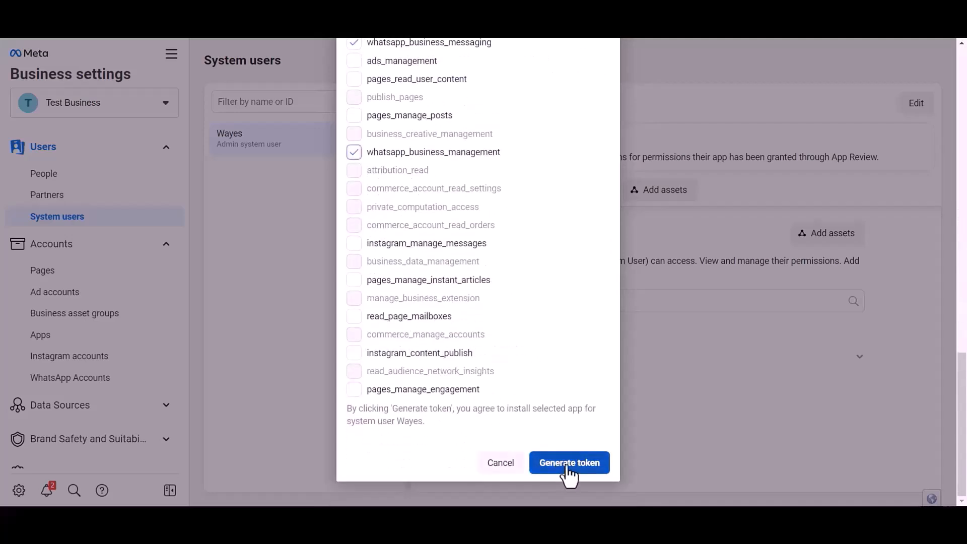
pyautogui.click(569, 463)
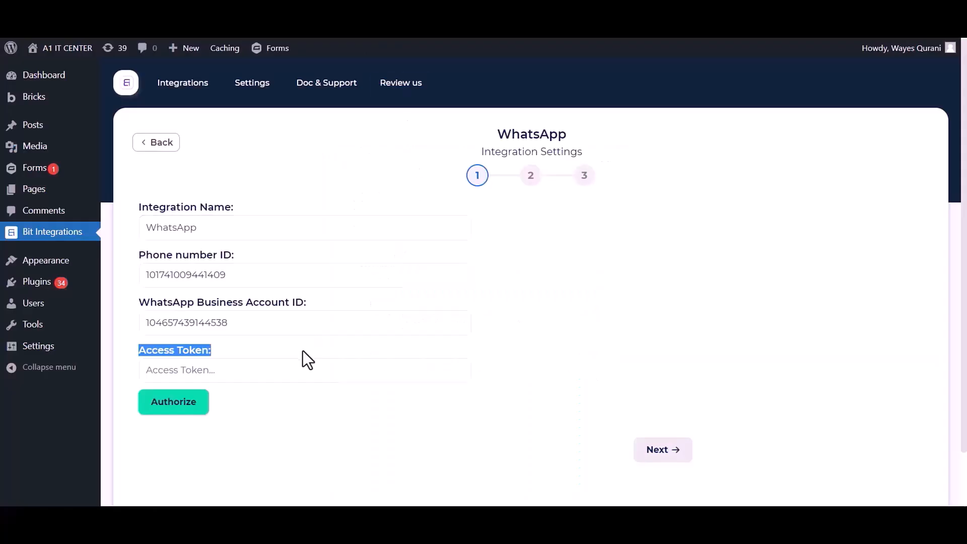
pyautogui.click(278, 373)
# Fill the Access Token field in Bit Integrations with the generated token
pyautogui.press('Down')
pyautogui.press('Return')
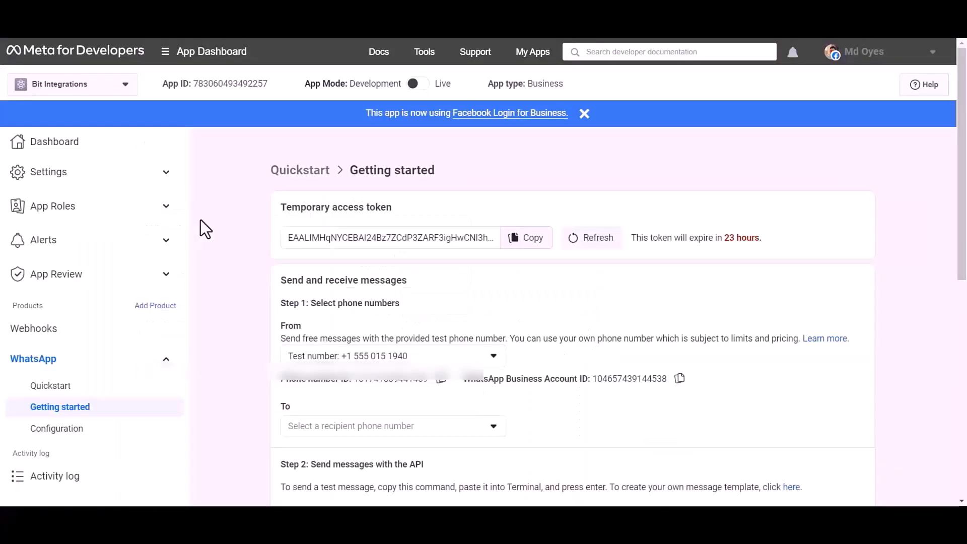
pyautogui.scroll(-10, 201, 220)
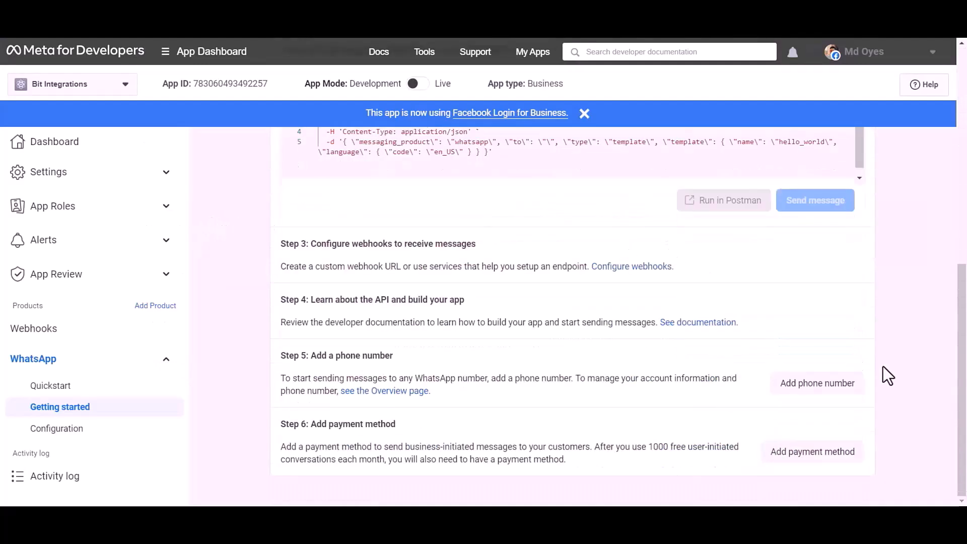
# Create a WhatsApp Business profile named 'Bit Apps' in the Automotive category
pyautogui.click(812, 391)
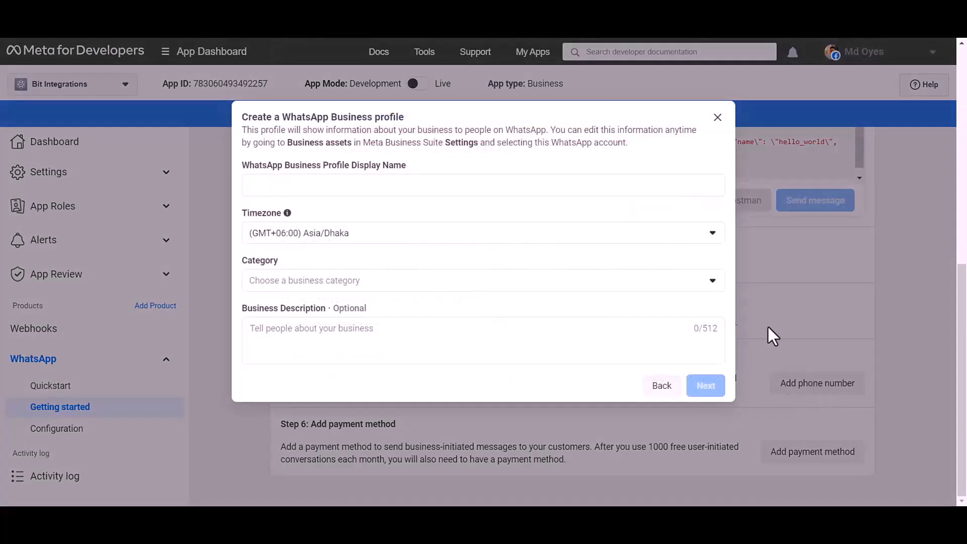
pyautogui.click(438, 187)
pyautogui.write('Bit Apps')
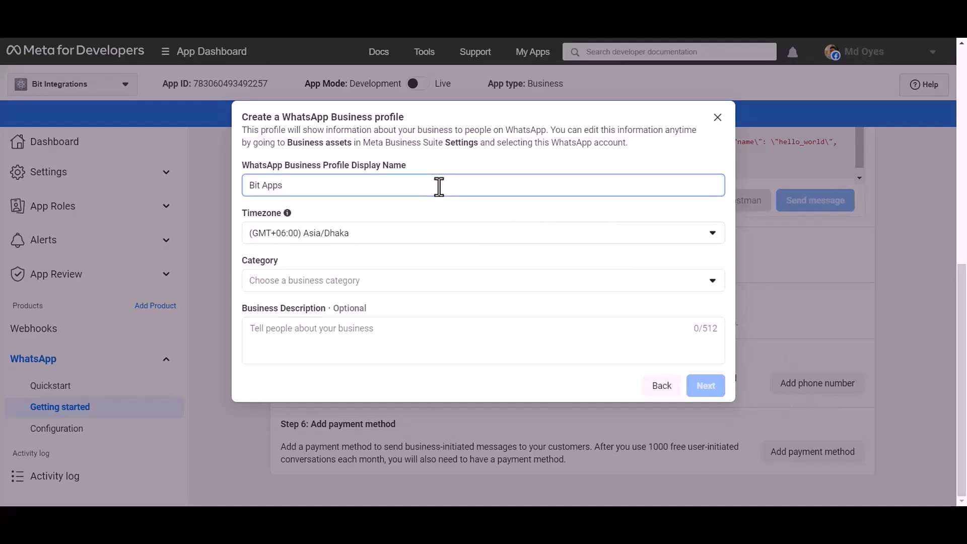
pyautogui.click(271, 290)
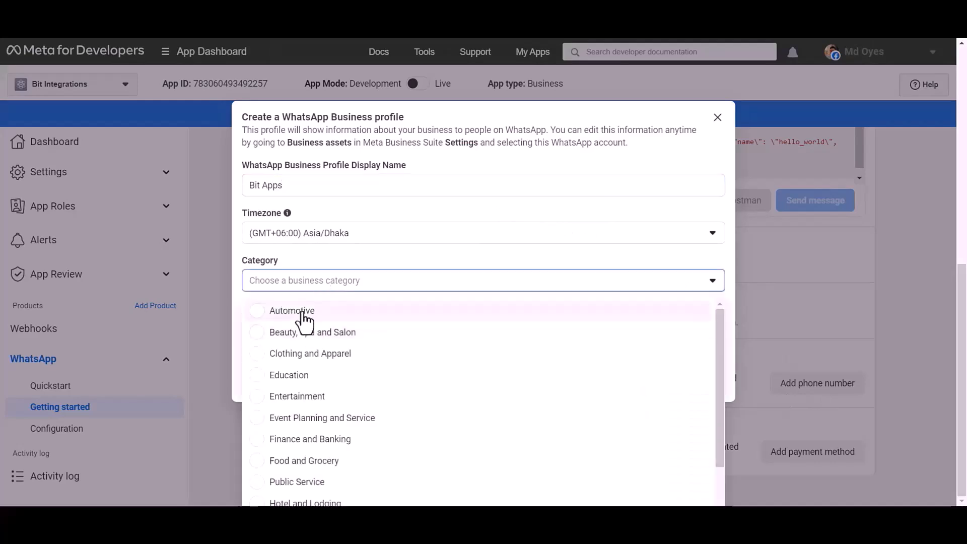
pyautogui.click(303, 314)
pyautogui.click(703, 387)
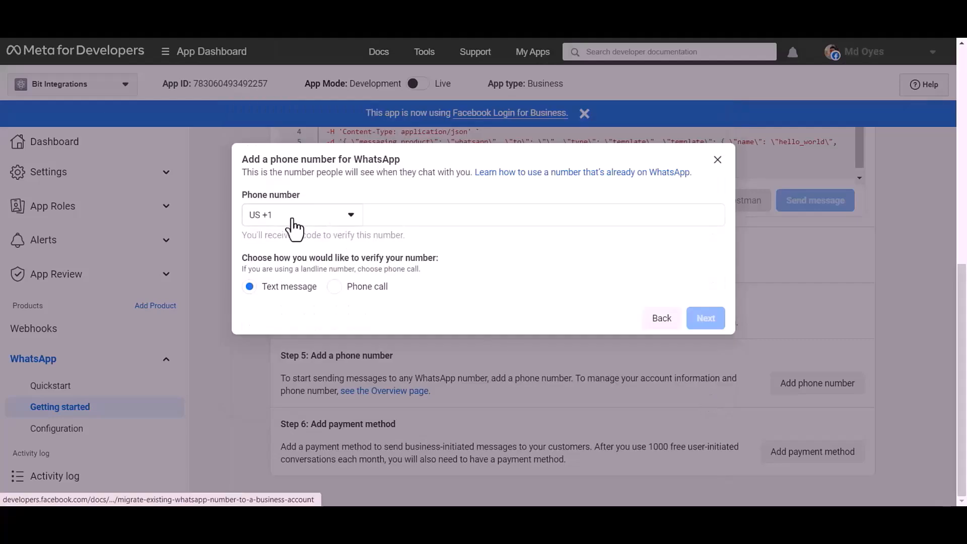
# Add the business phone number with Bangladesh +880 code and confirm it with the 6-digit verification code
pyautogui.click(293, 226)
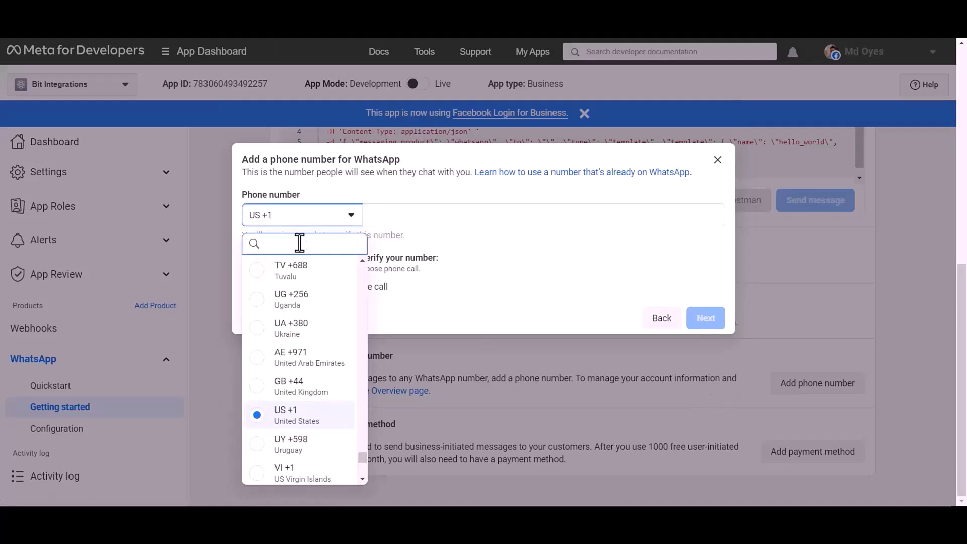
pyautogui.write('bangladesh')
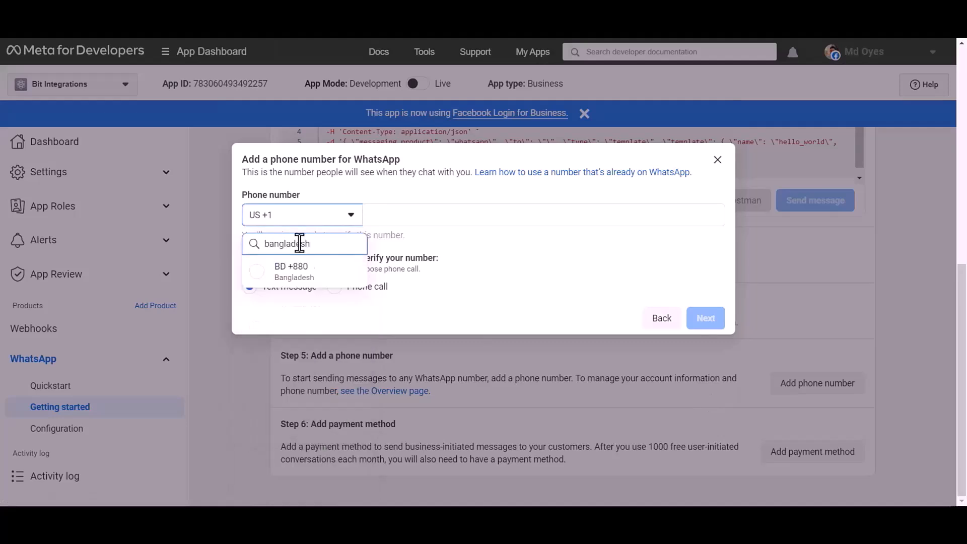
pyautogui.click(302, 272)
pyautogui.click(406, 216)
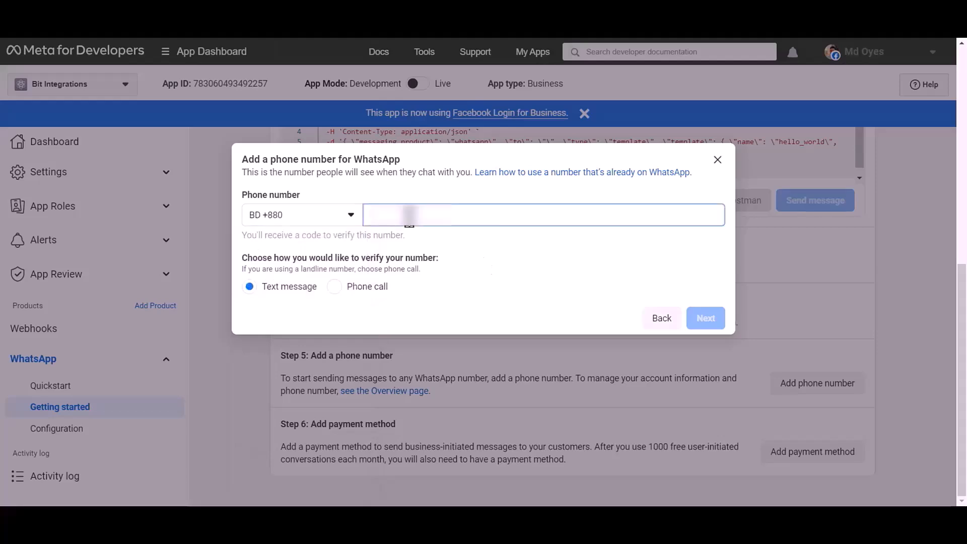
pyautogui.hotkey('ctrl', 'v')
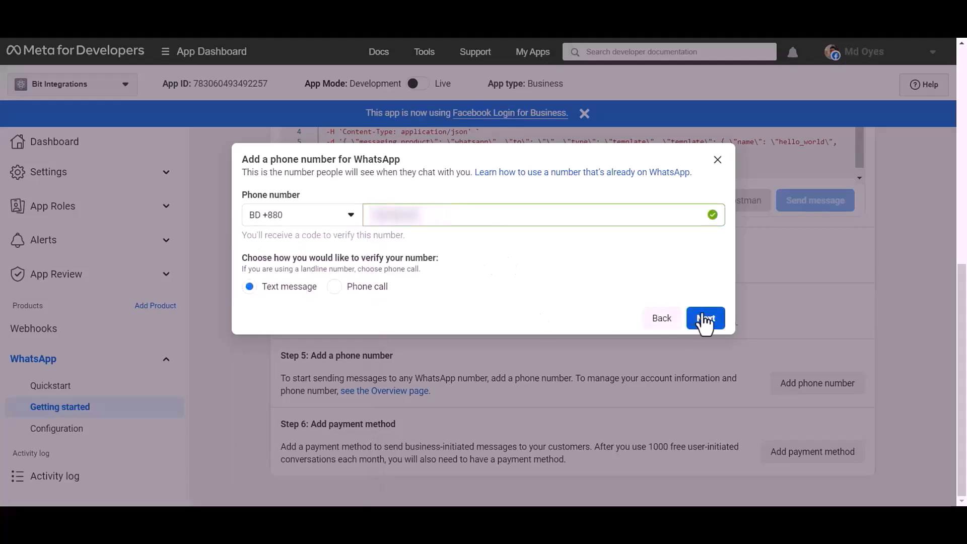
pyautogui.click(706, 322)
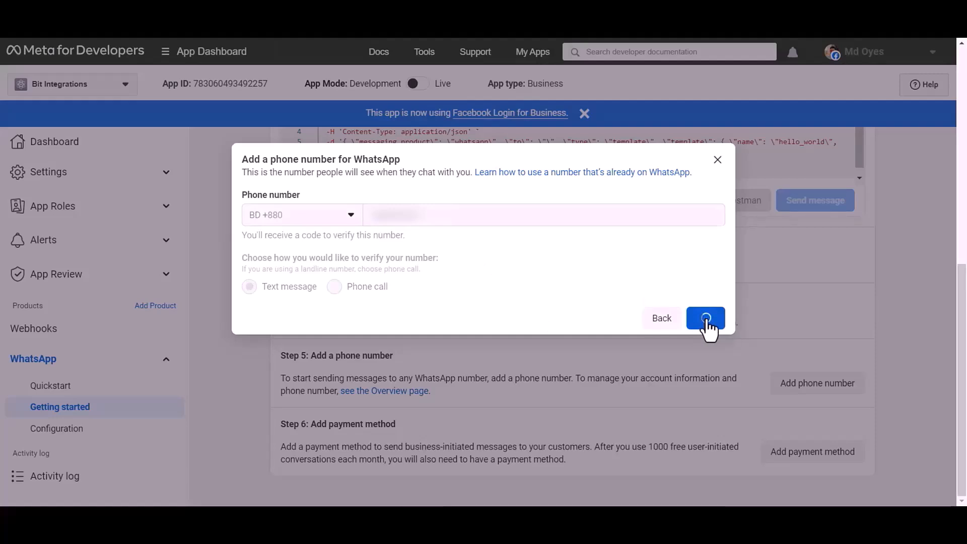
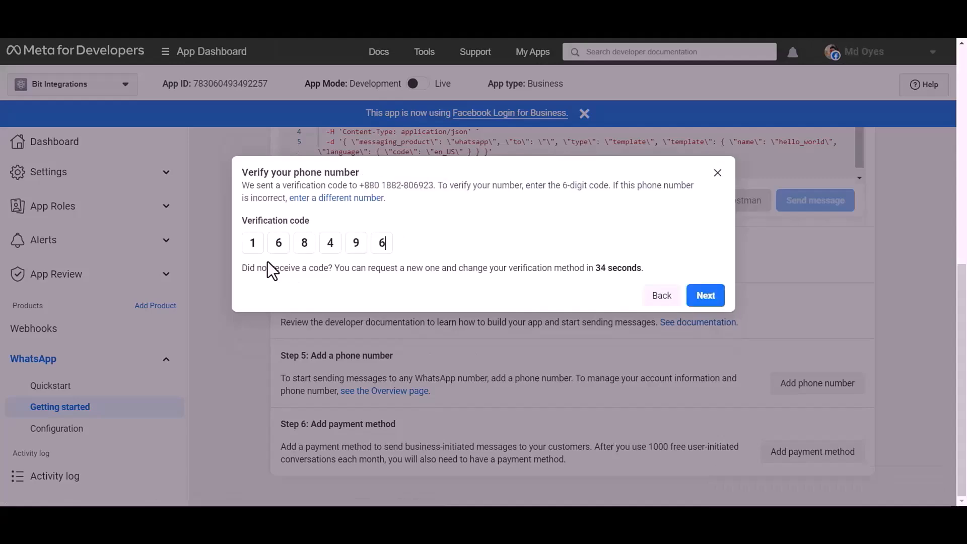
pyautogui.click(707, 297)
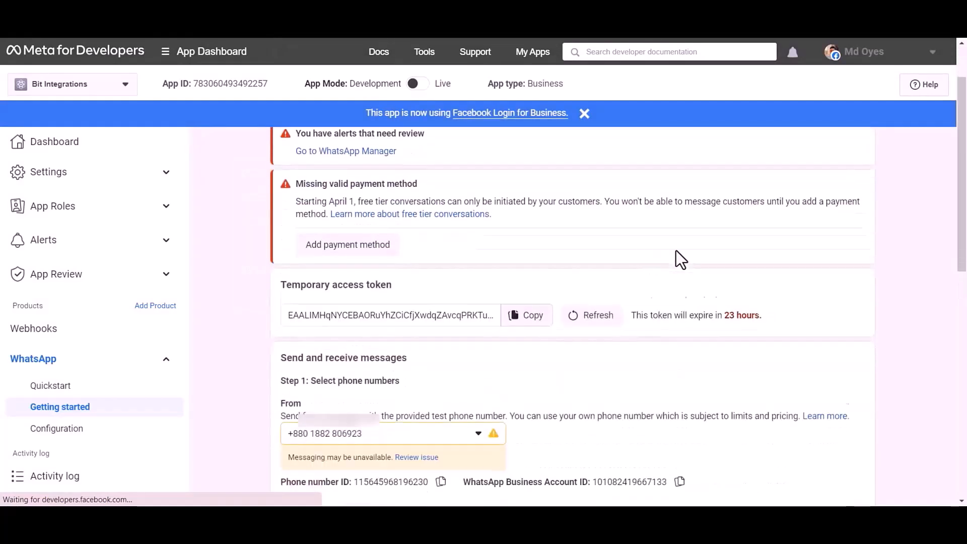
# Authorize the WhatsApp connection with the entered credentials and advance to step 2
pyautogui.scroll(-10, 676, 252)
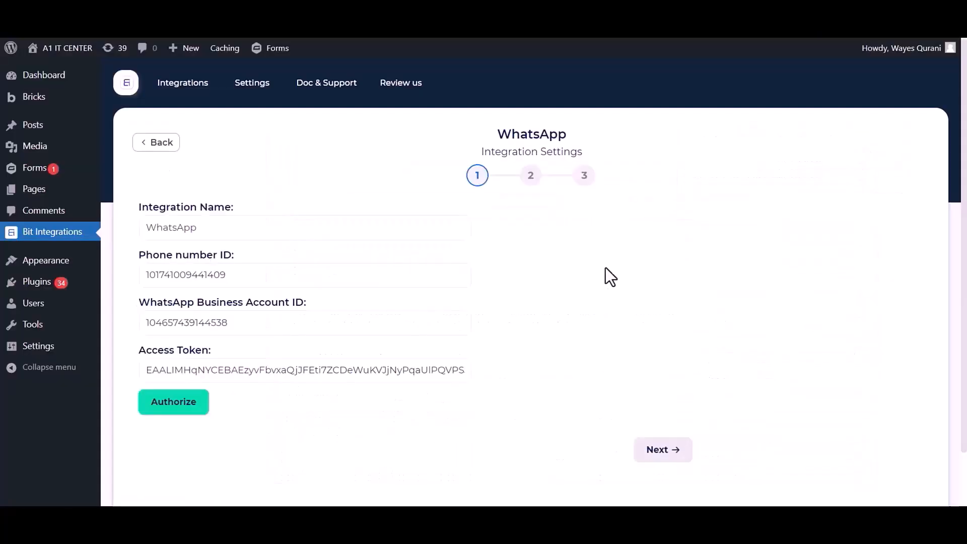
pyautogui.click(179, 409)
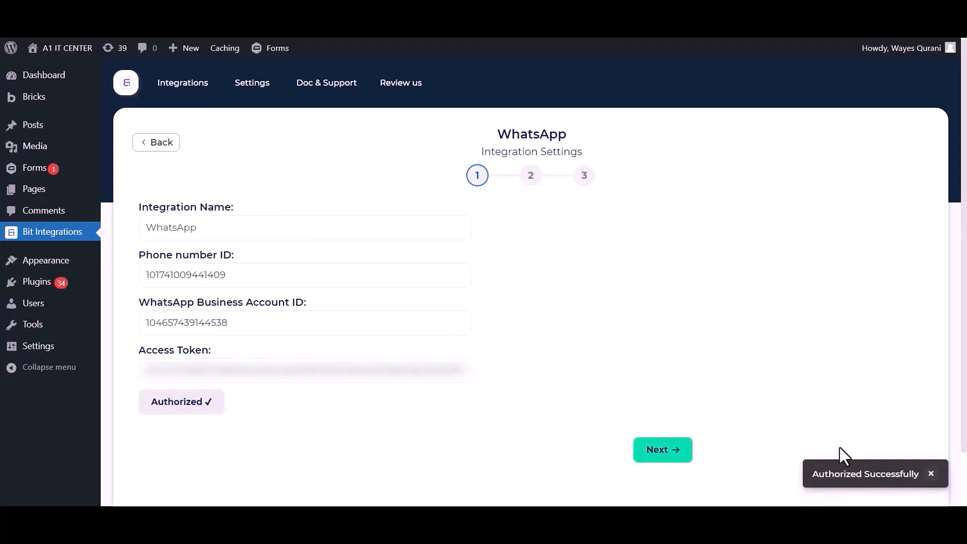
pyautogui.scroll(-1, 705, 374)
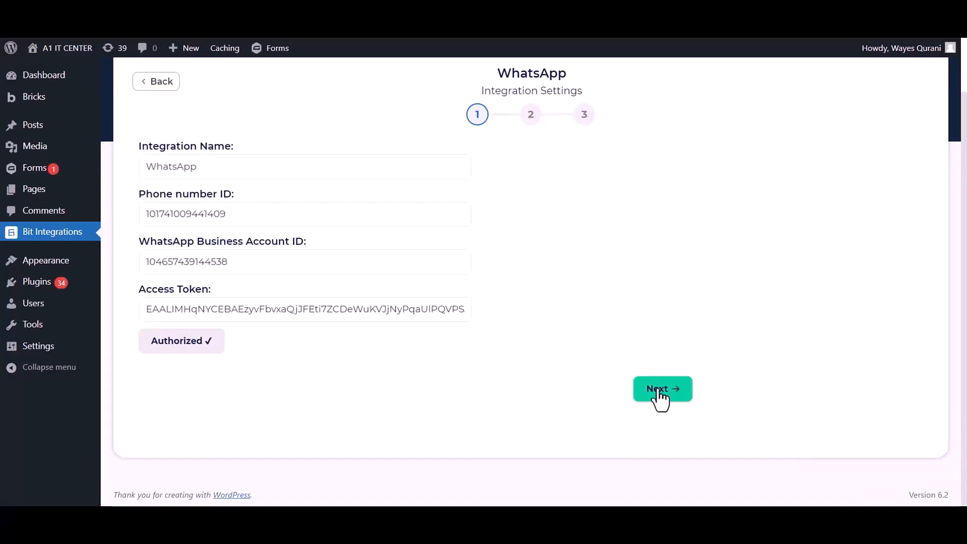
pyautogui.click(657, 392)
pyautogui.scroll(1, 625, 253)
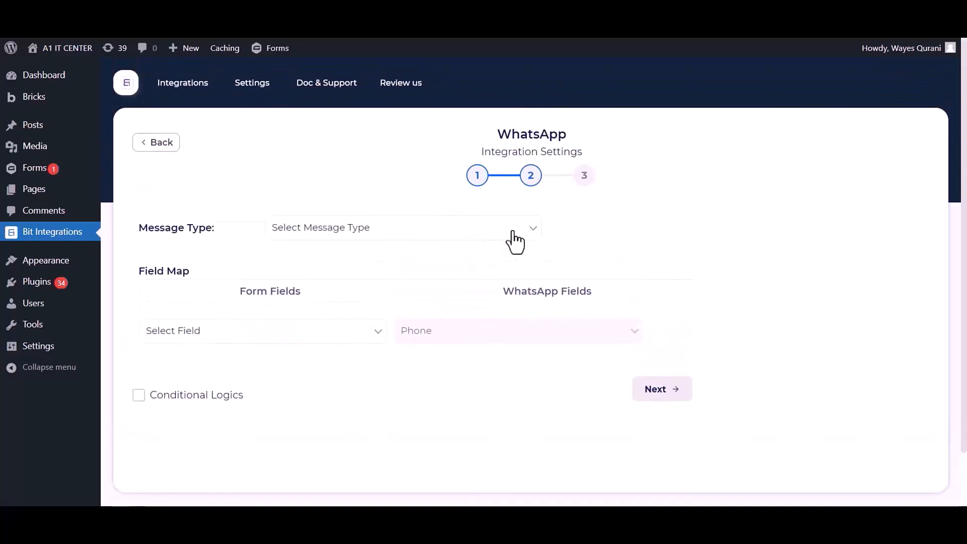
# Choose Template as the message type and map the form's Phone field to WhatsApp Phone
pyautogui.click(369, 235)
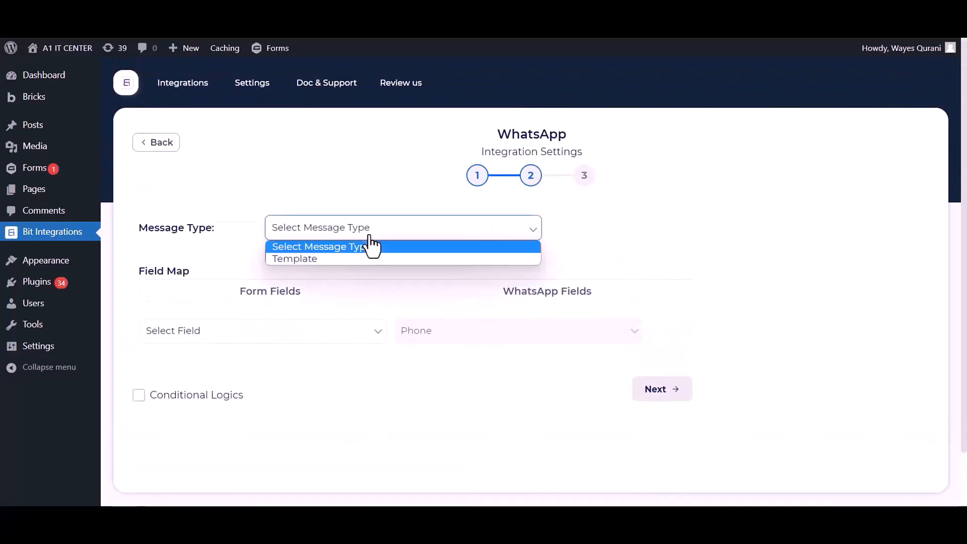
pyautogui.click(311, 260)
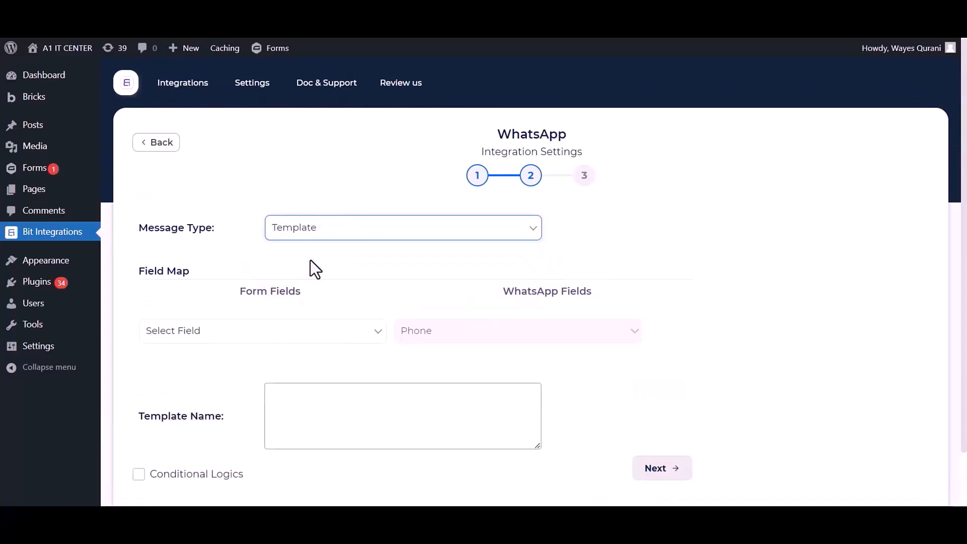
pyautogui.click(286, 340)
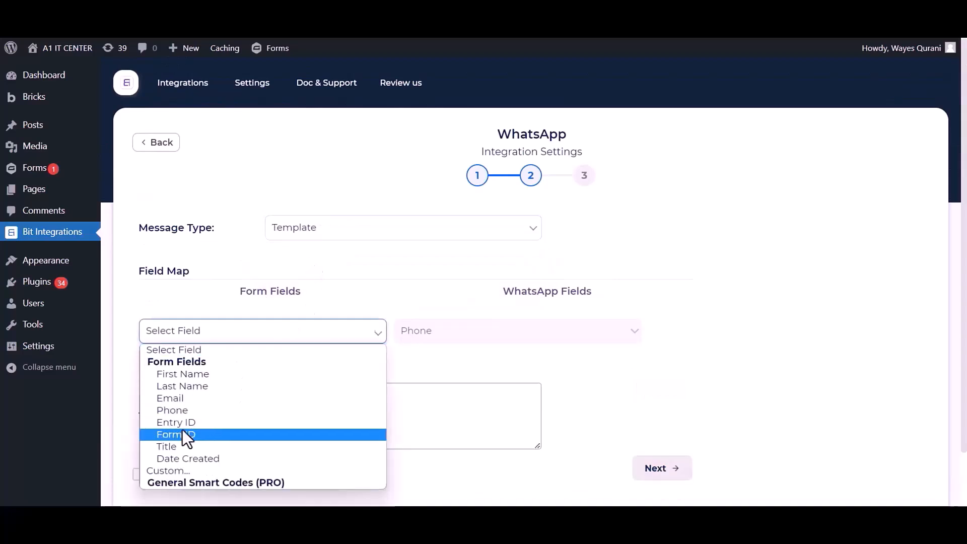
pyautogui.click(184, 409)
pyautogui.click(310, 408)
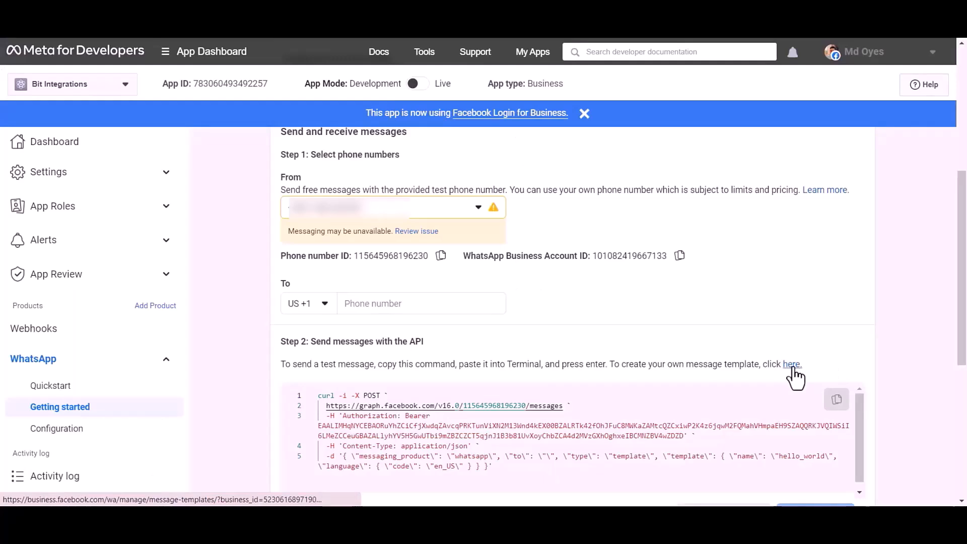
# Copy the hello_world name from Meta's Message templates into the Template Name field
pyautogui.click(792, 367)
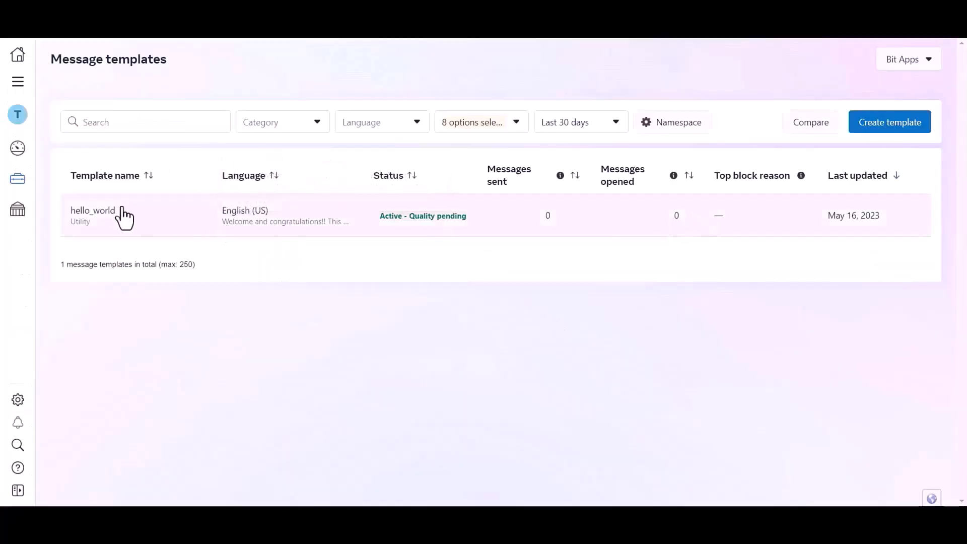
pyautogui.click(157, 211)
pyautogui.moveTo(65, 115); pyautogui.dragTo(129, 116)
pyautogui.hotkey('ctrl', 'c')
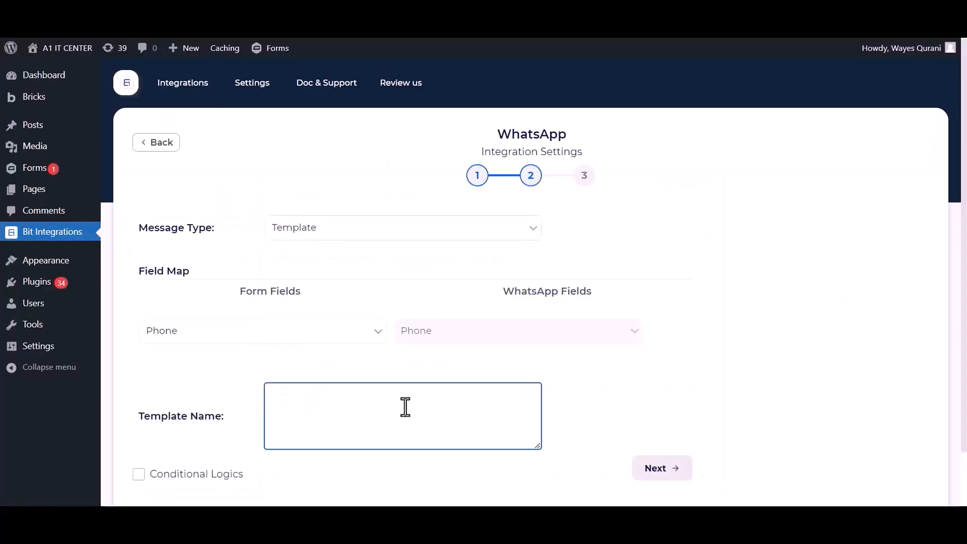
pyautogui.click(403, 406)
pyautogui.hotkey('ctrl', 'v')
pyautogui.click(561, 393)
# Finish and save the WhatsApp integration, then enter 'Bit Integrations' as the form's Name
pyautogui.click(675, 473)
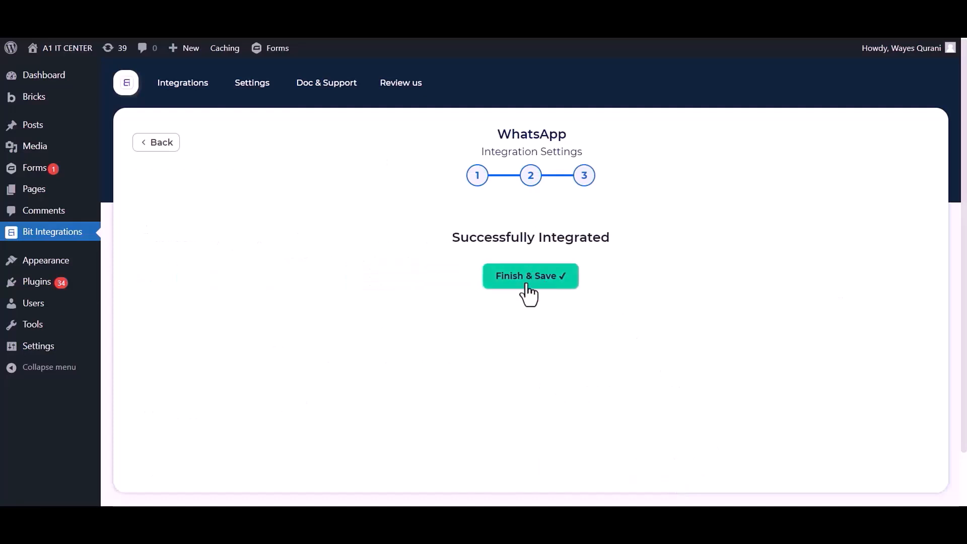
pyautogui.click(527, 285)
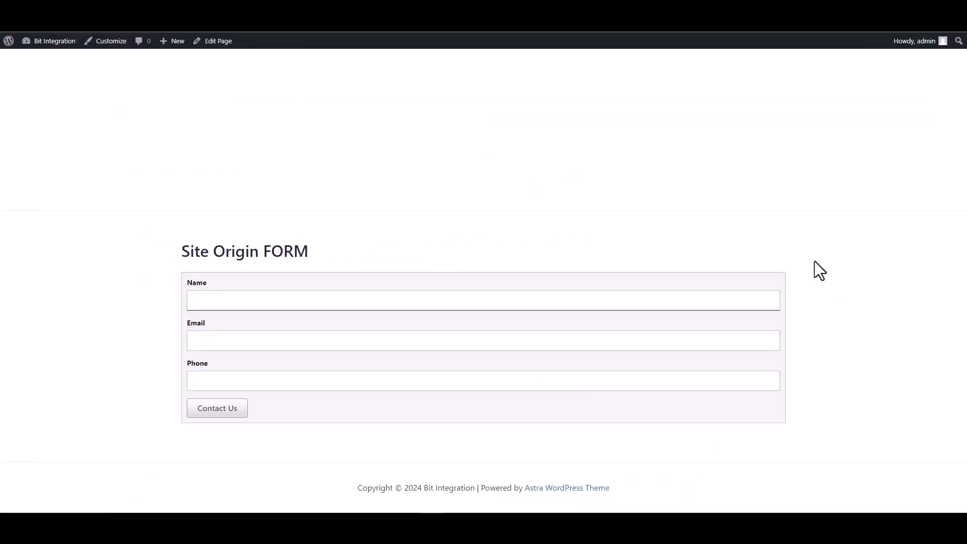
pyautogui.write('Bit Integrations')
# Enter an e-mail address and phone number, submit the form, and highlight the thank-you message
pyautogui.click(715, 343)
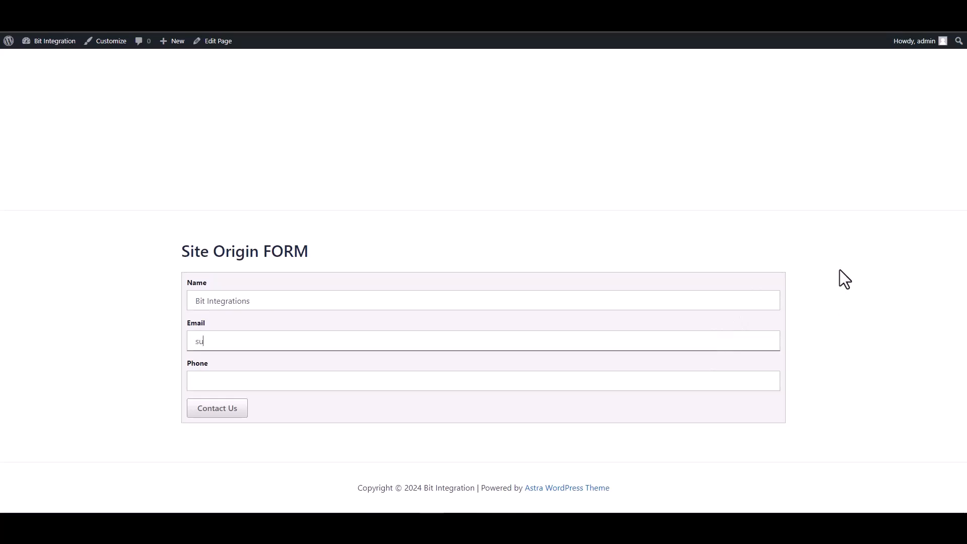
pyautogui.click(693, 378)
pyautogui.write('44')
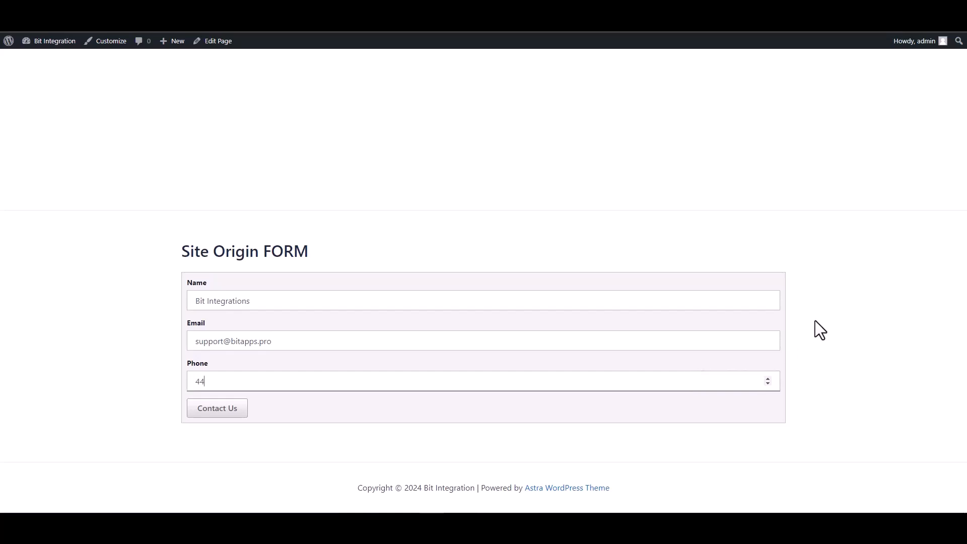
pyautogui.write('4555666')
pyautogui.click(226, 410)
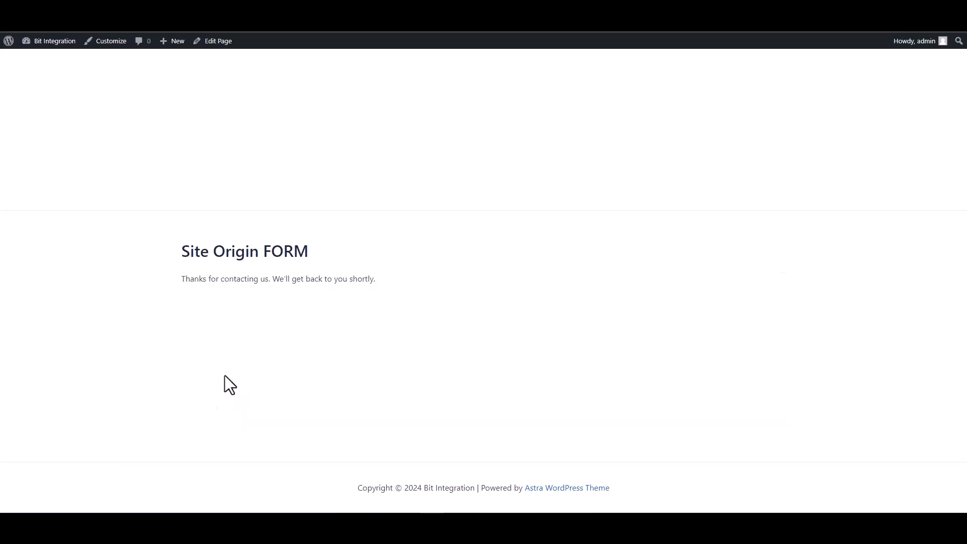
pyautogui.moveTo(214, 279); pyautogui.dragTo(348, 278)
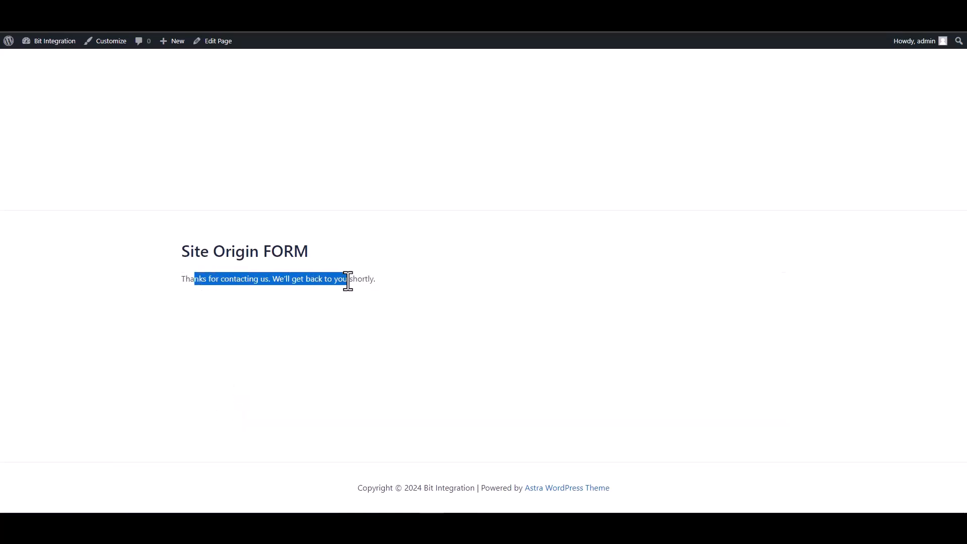
pyautogui.click(330, 341)
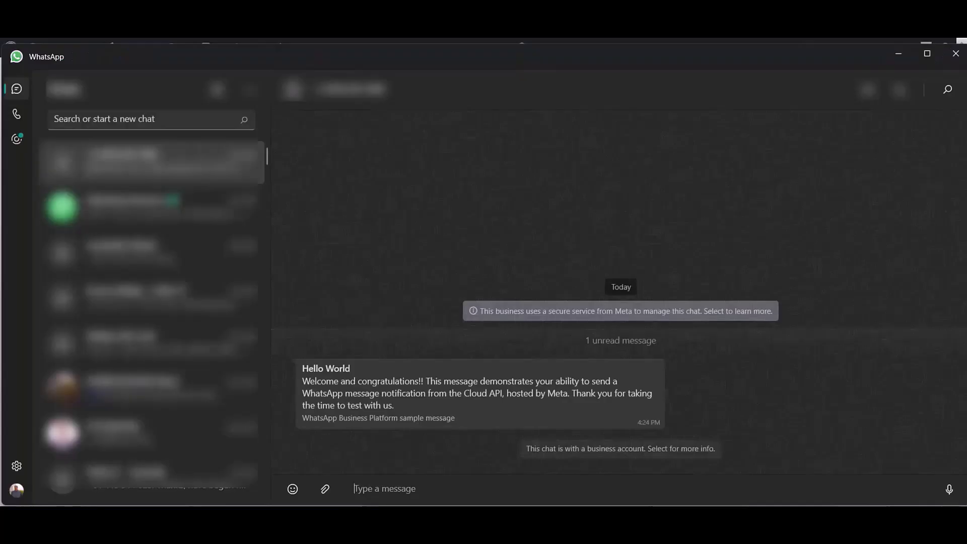
# Highlight the Hello World message received in the WhatsApp business chat
pyautogui.moveTo(302, 368); pyautogui.dragTo(486, 414)
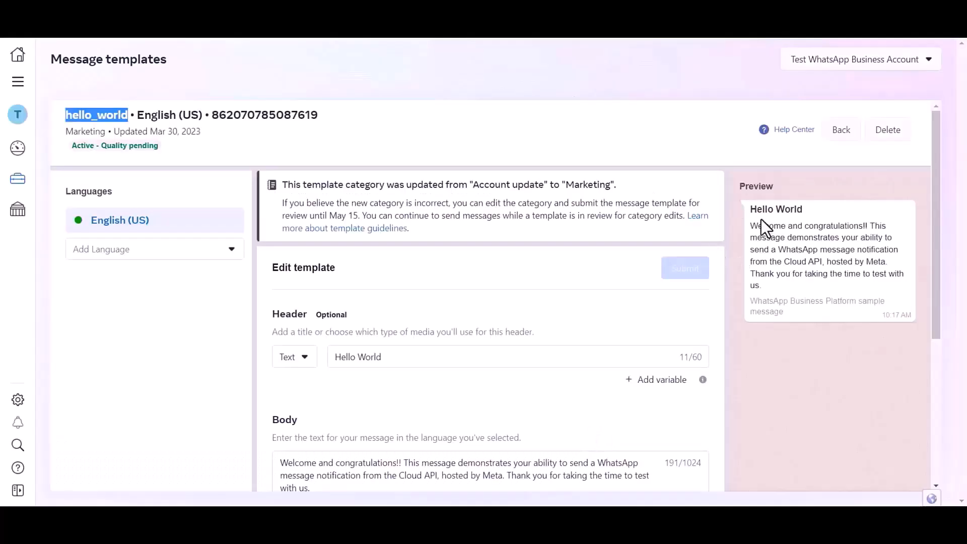
# Clear the selection on the hello_world template page to compare its preview
pyautogui.click(772, 238)
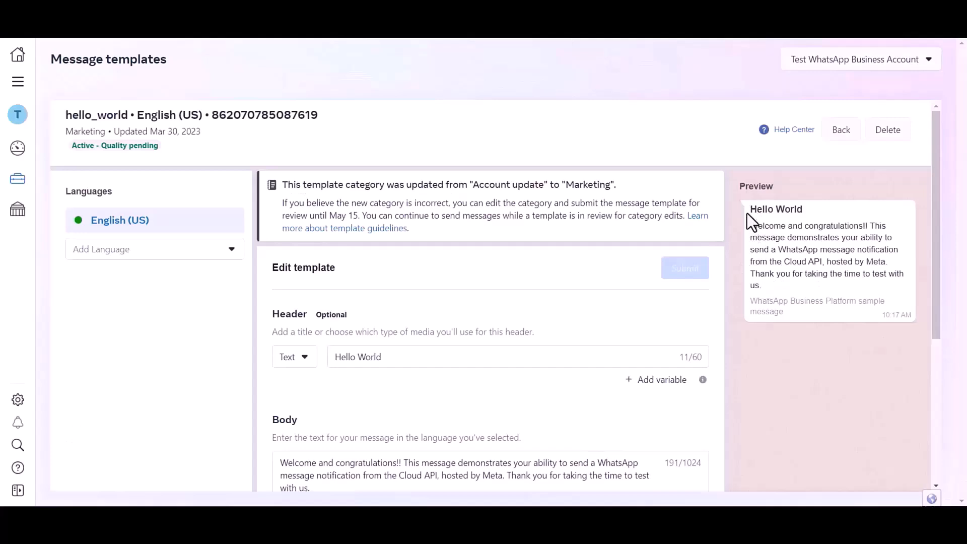